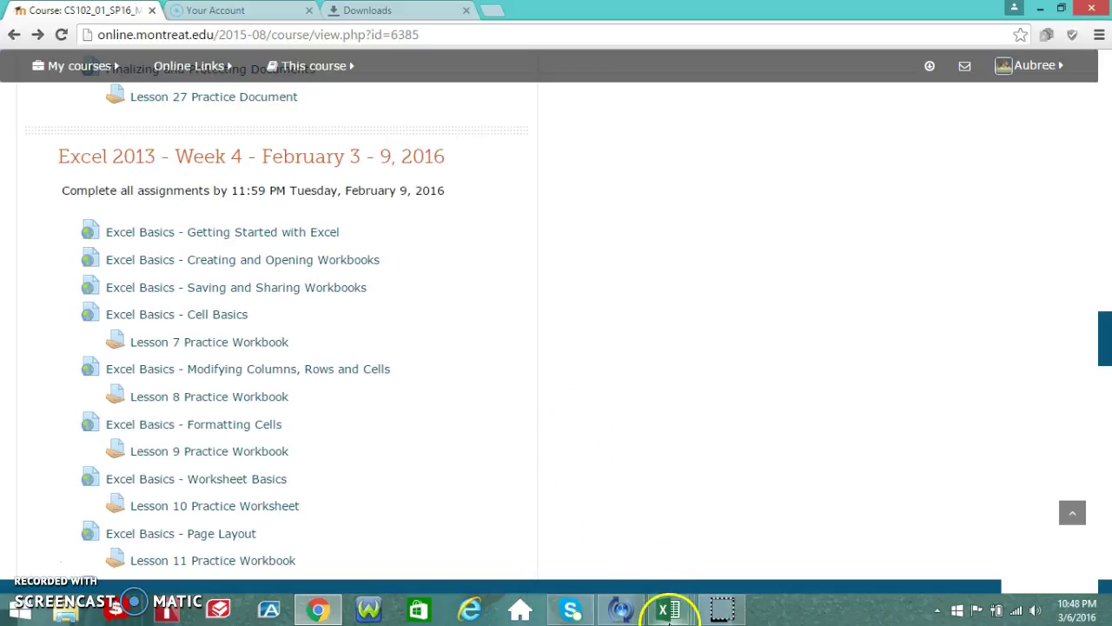
Switch to Excel's CellBasics practice workbook, select the first email address entry and view the available cell insertion options.
mouse_move(668, 614)
left_click(43, 539)
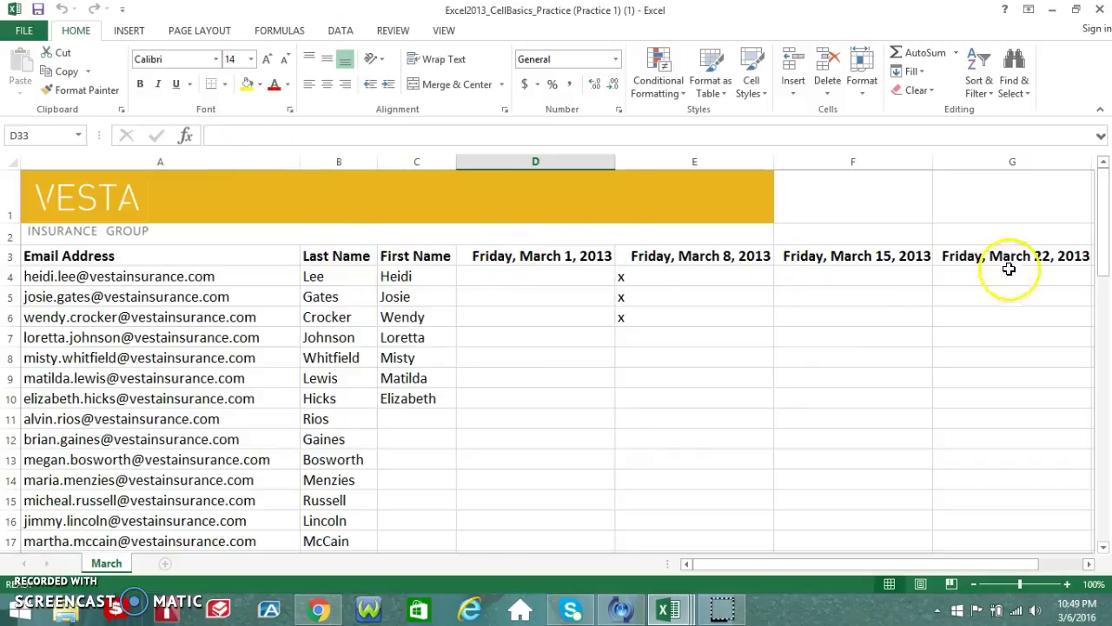
left_click(206, 282)
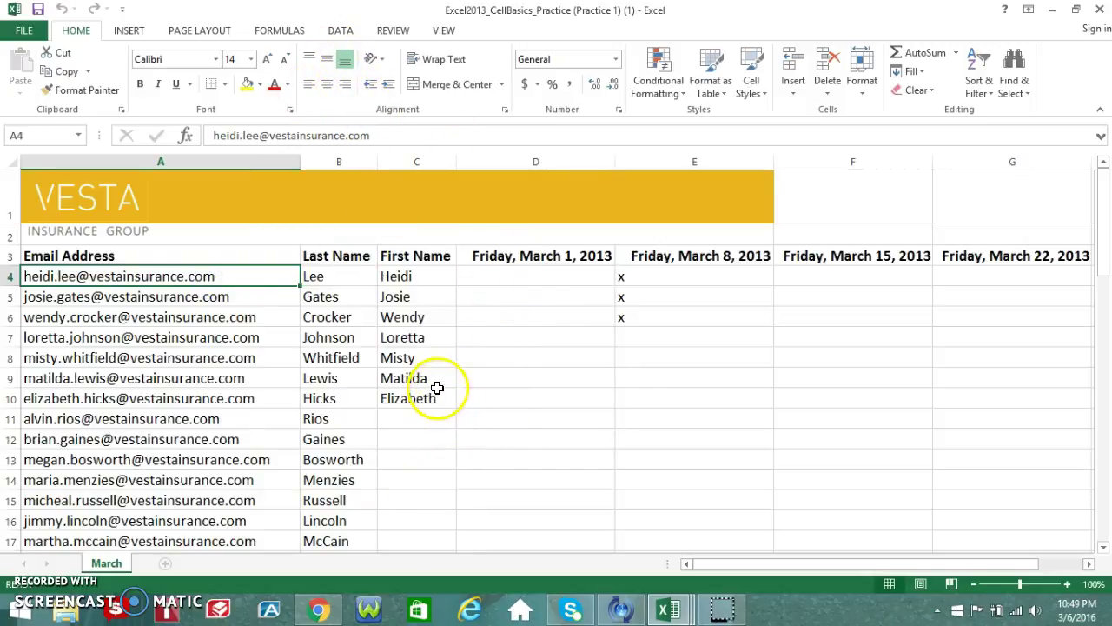
left_click(793, 94)
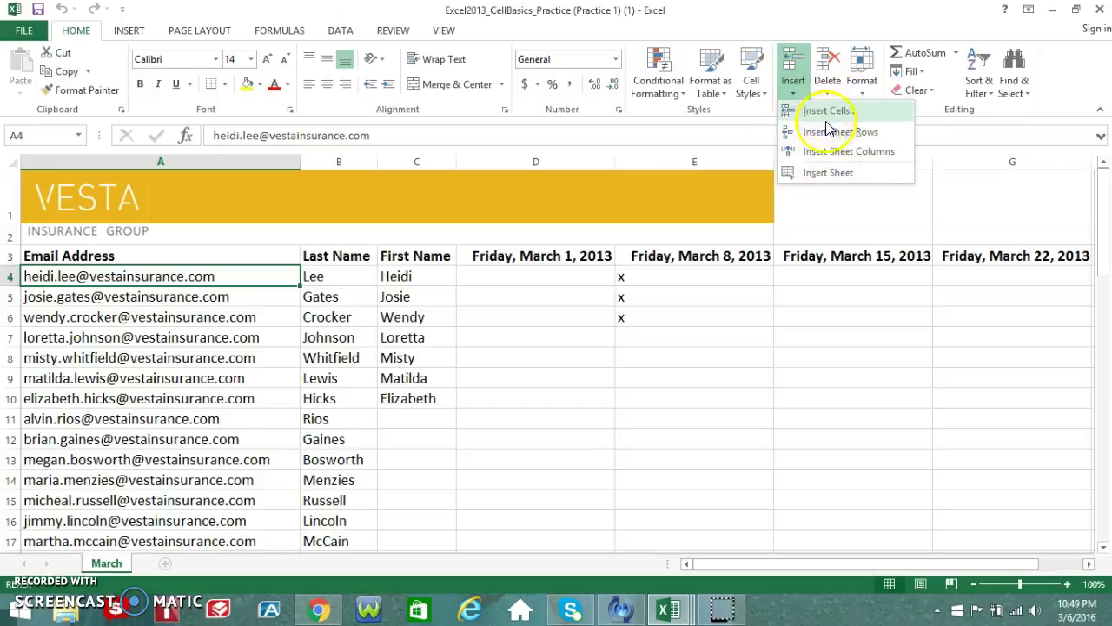
left_click(758, 305)
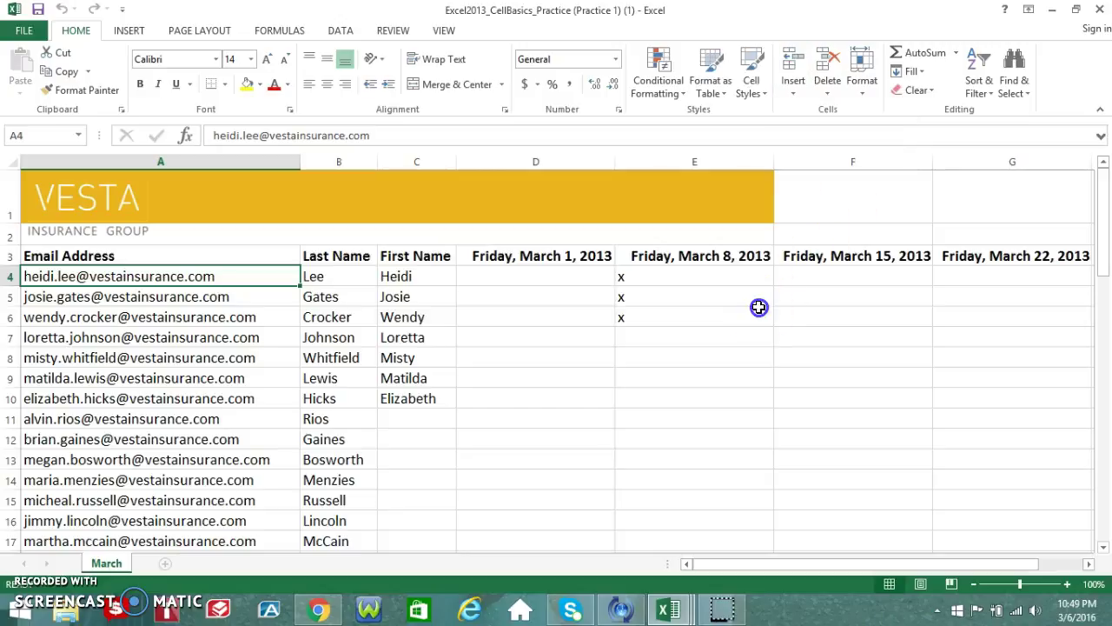
Inspect cells E7 and E6 under the March 8 date and view the workbook's Info page.
left_click(613, 333)
left_click(666, 335)
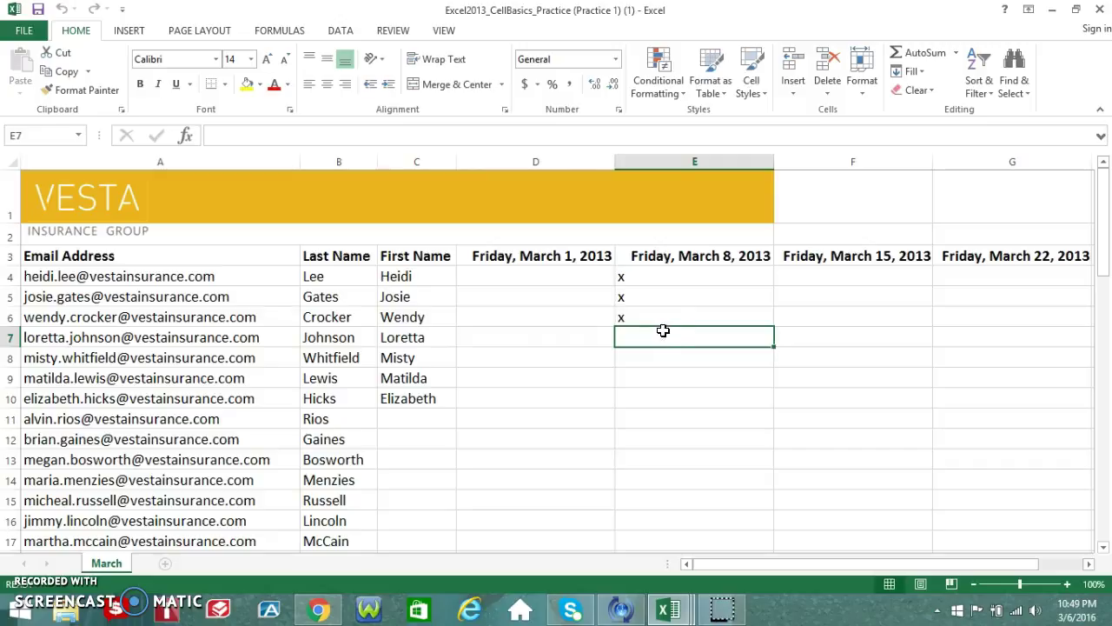
left_click(658, 316)
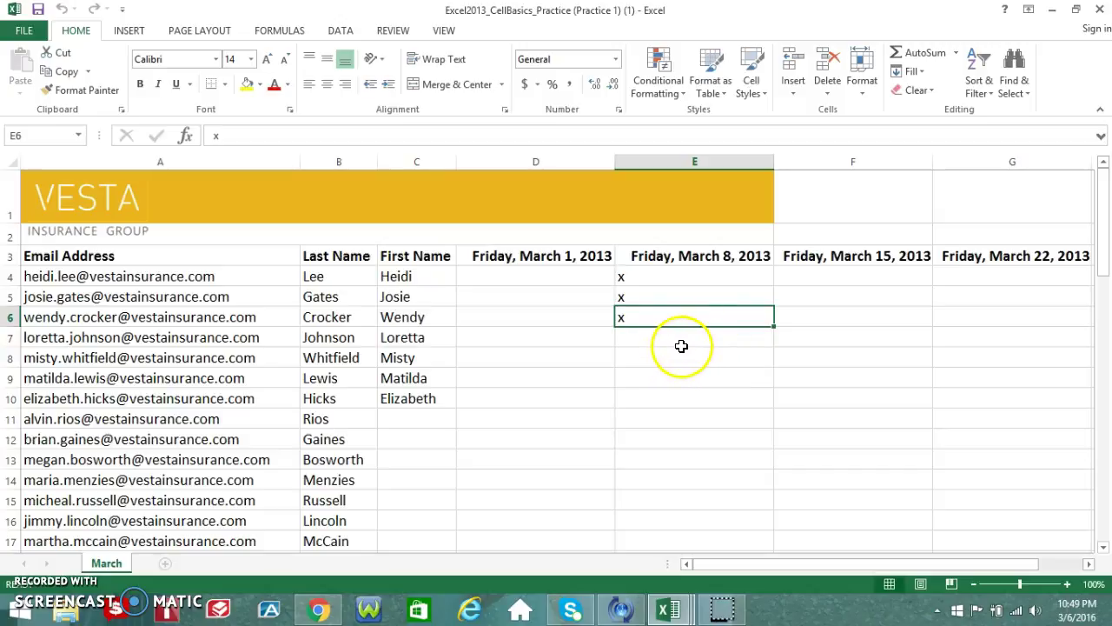
left_click(24, 31)
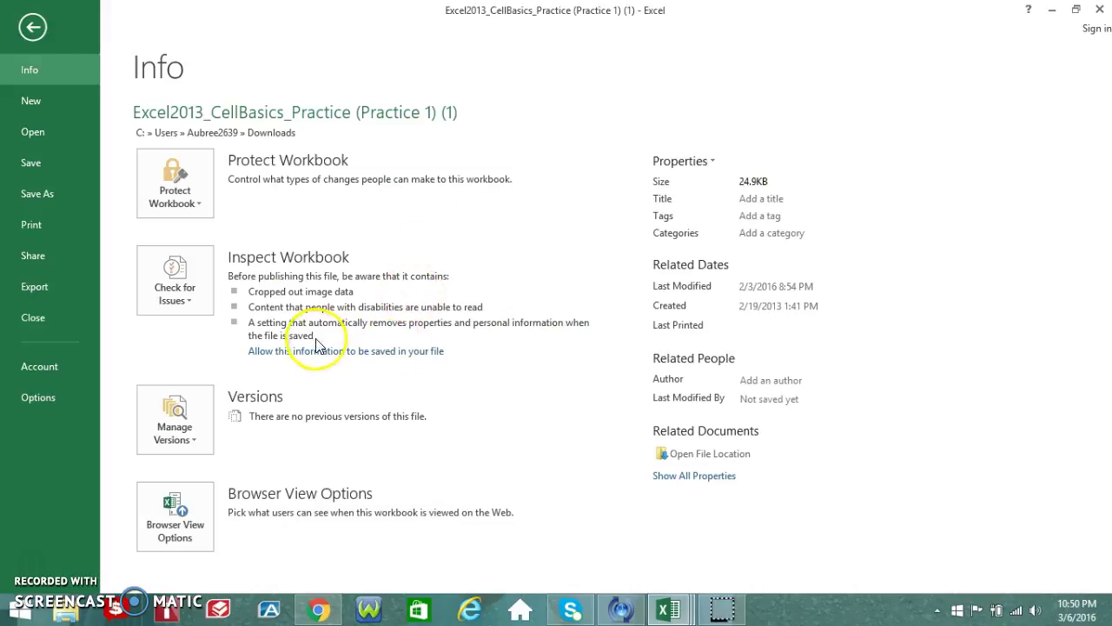
left_click(32, 31)
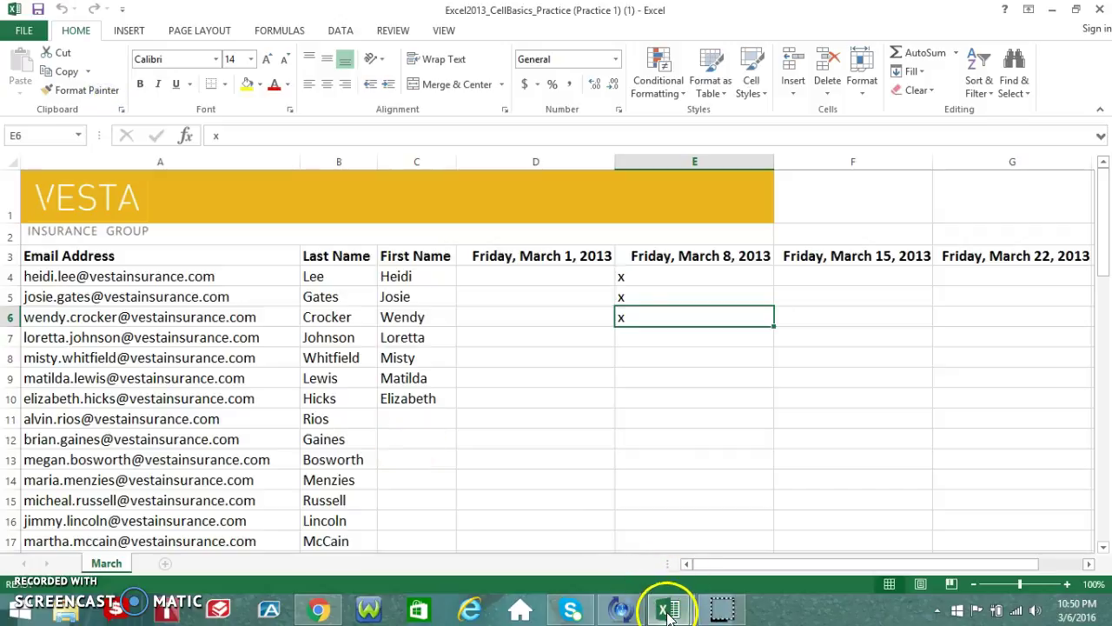
Open the ModColumns practice workbook, slightly narrow the blank column B and inspect the merged roster title and cell E3.
mouse_move(665, 611)
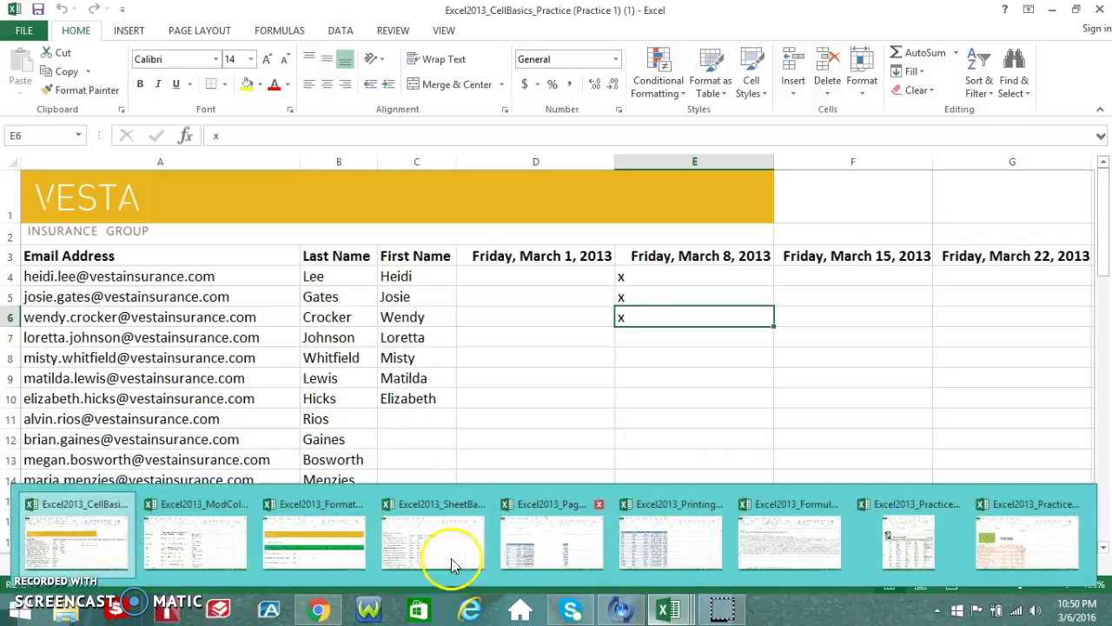
left_click(182, 543)
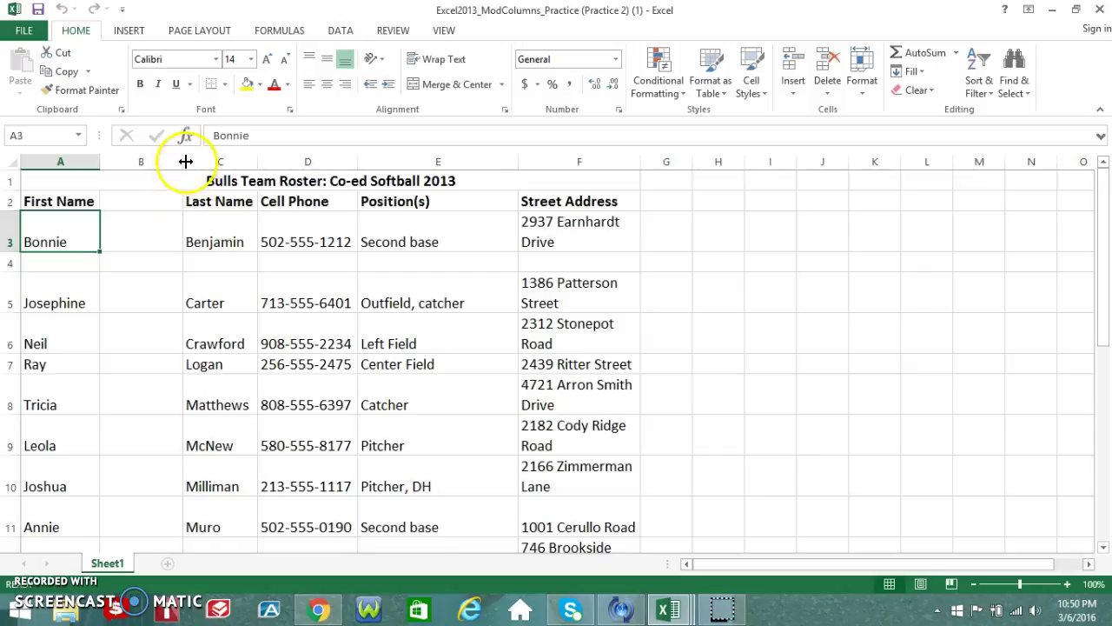
mouse_move(185, 162)
left_mouse_down()
mouse_move(164, 165)
mouse_move(179, 164)
left_mouse_up()
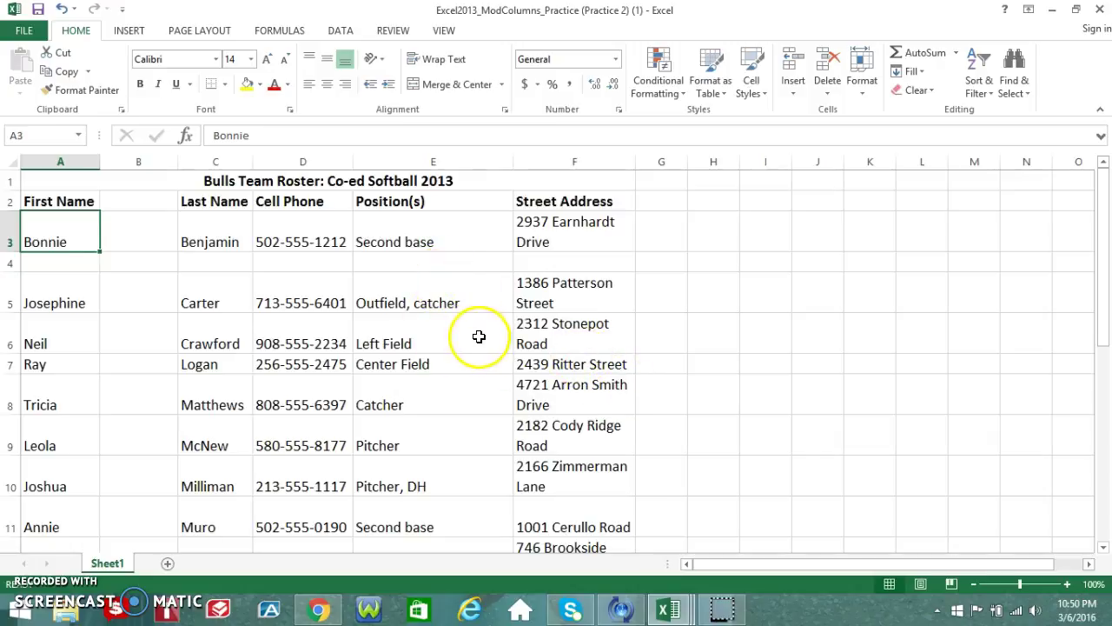
left_click(205, 179)
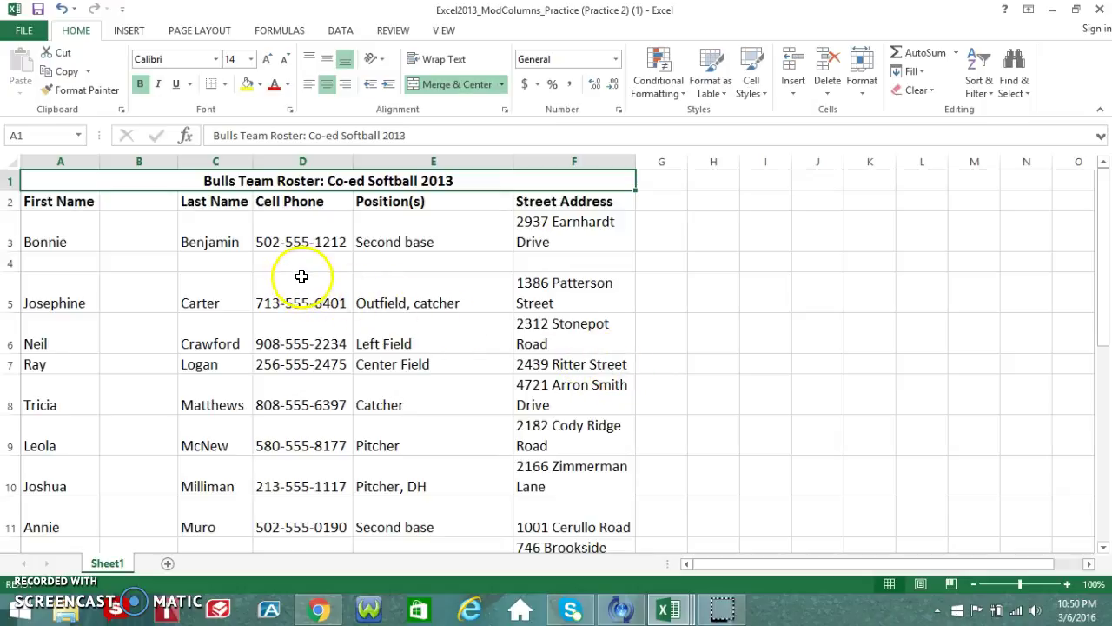
left_click(457, 228)
Open the FormatCells practice workbook and examine the formatting of the Webinar Training Log title, header row and first email entry.
mouse_move(662, 606)
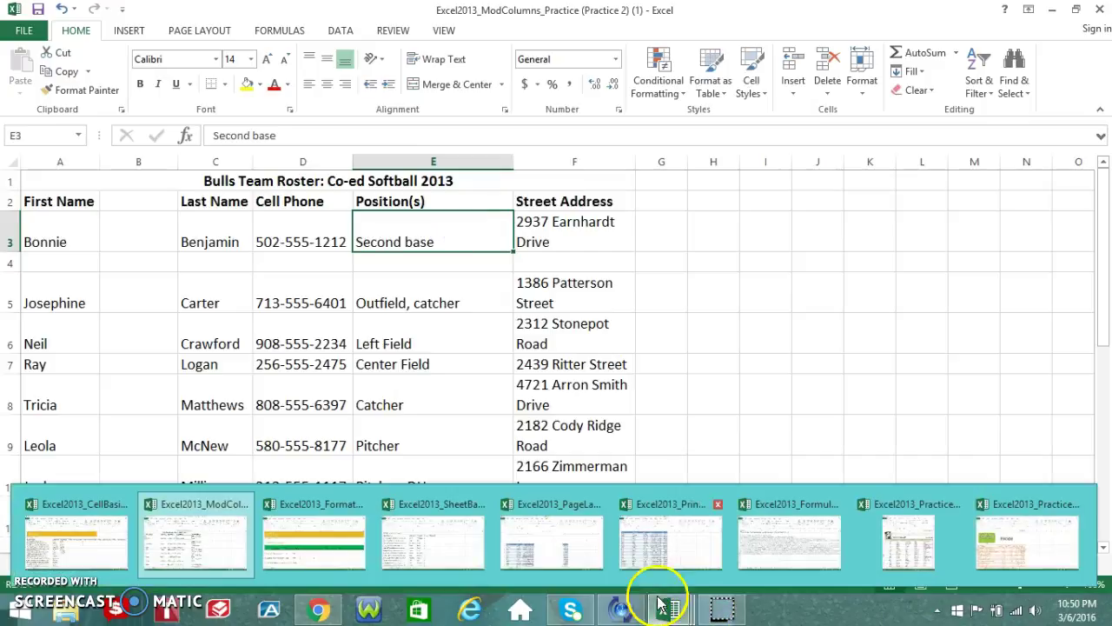
left_click(334, 539)
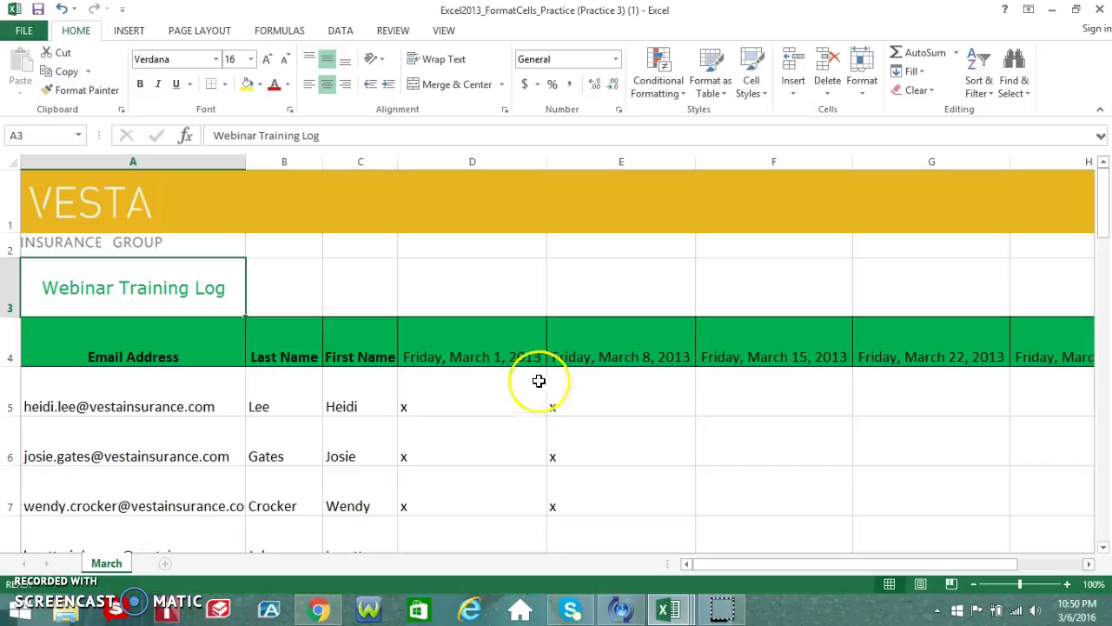
scroll(559, 367, "down", 2)
scroll(585, 409, "up", 2)
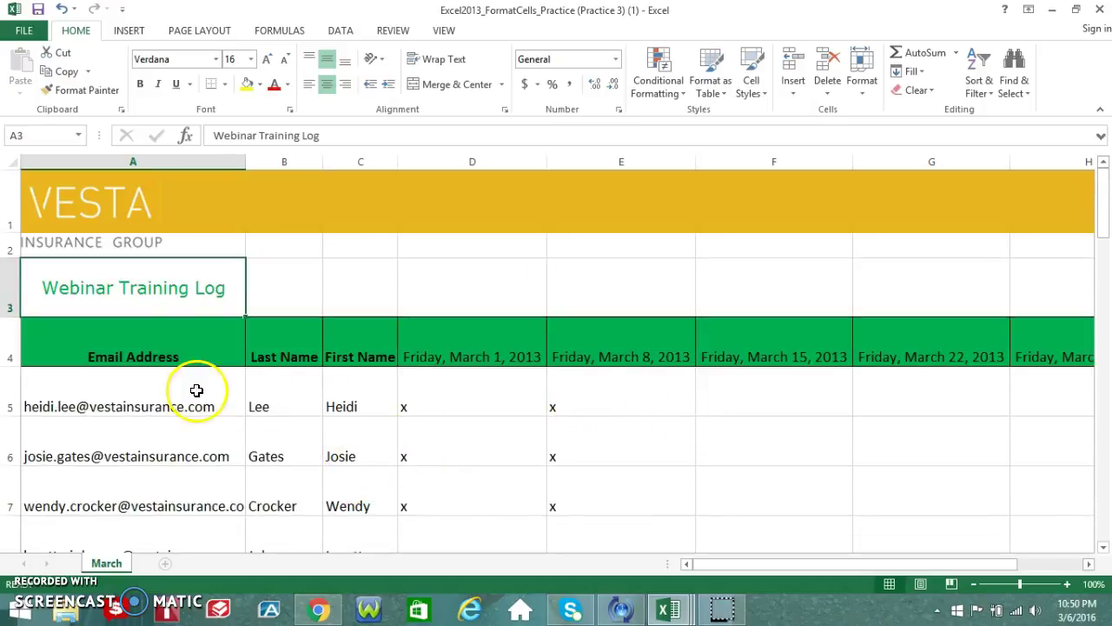
left_click(207, 359)
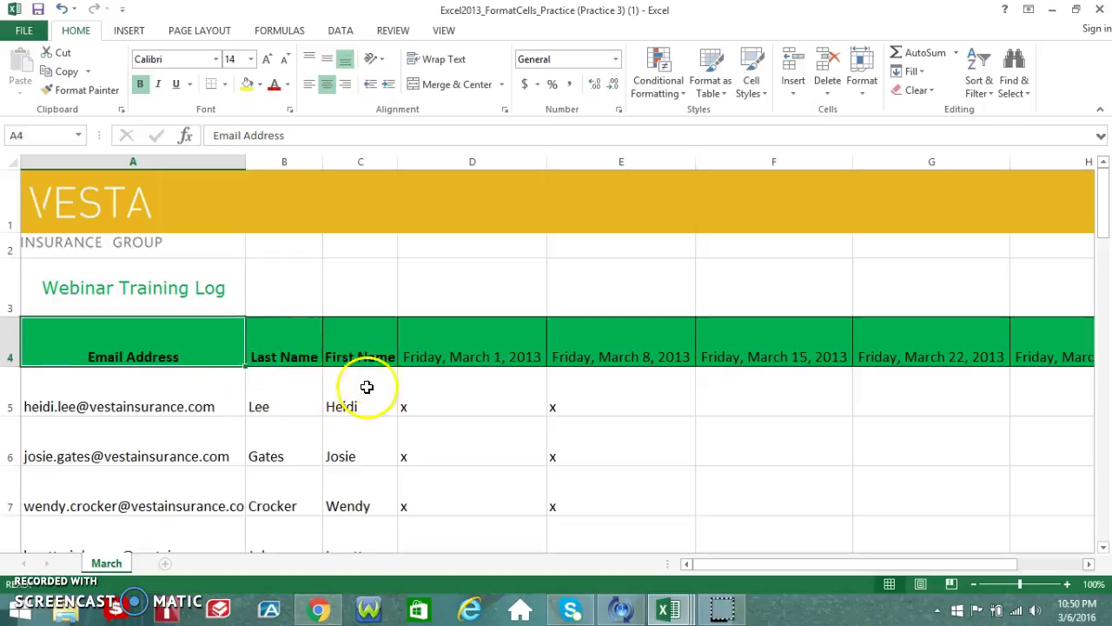
mouse_move(738, 563)
left_mouse_down()
mouse_move(784, 562)
mouse_move(720, 559)
left_mouse_up()
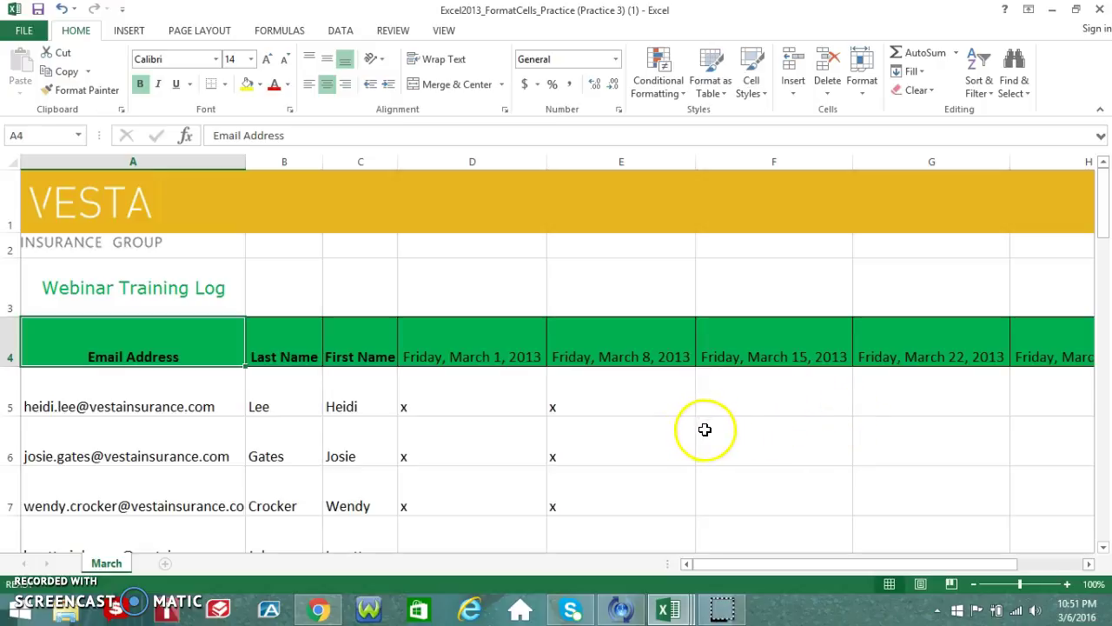
left_click(139, 308)
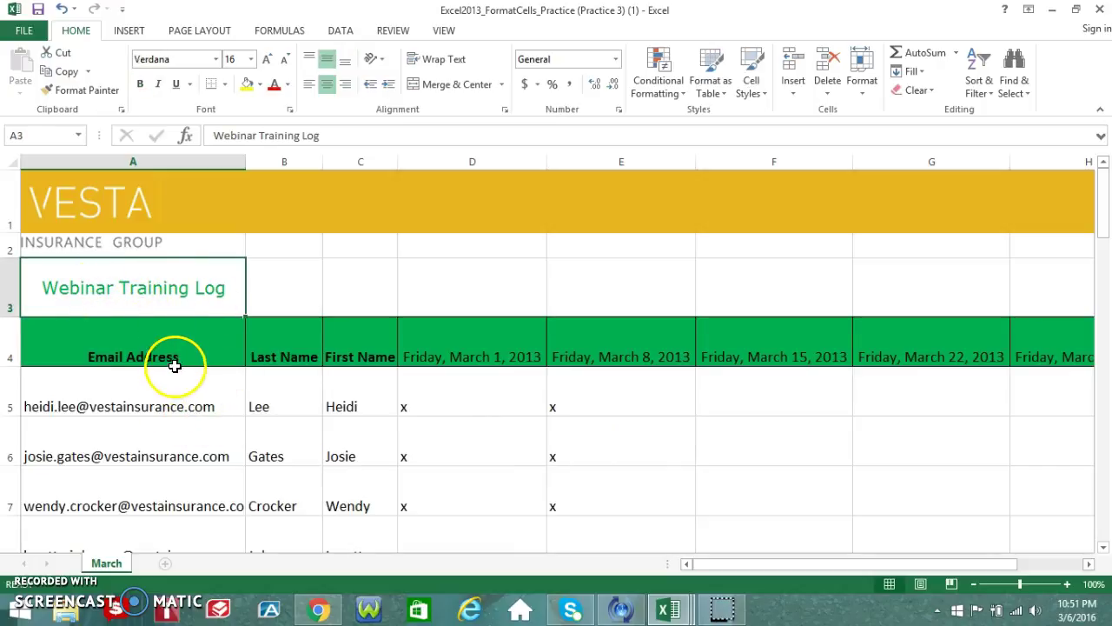
left_click(170, 398)
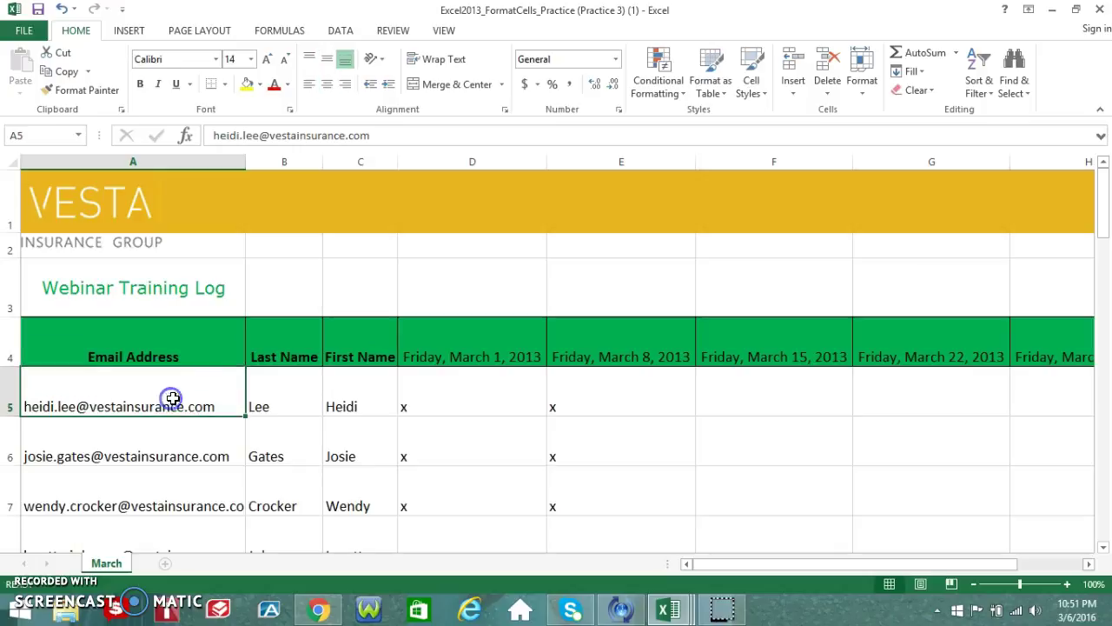
left_click(127, 296)
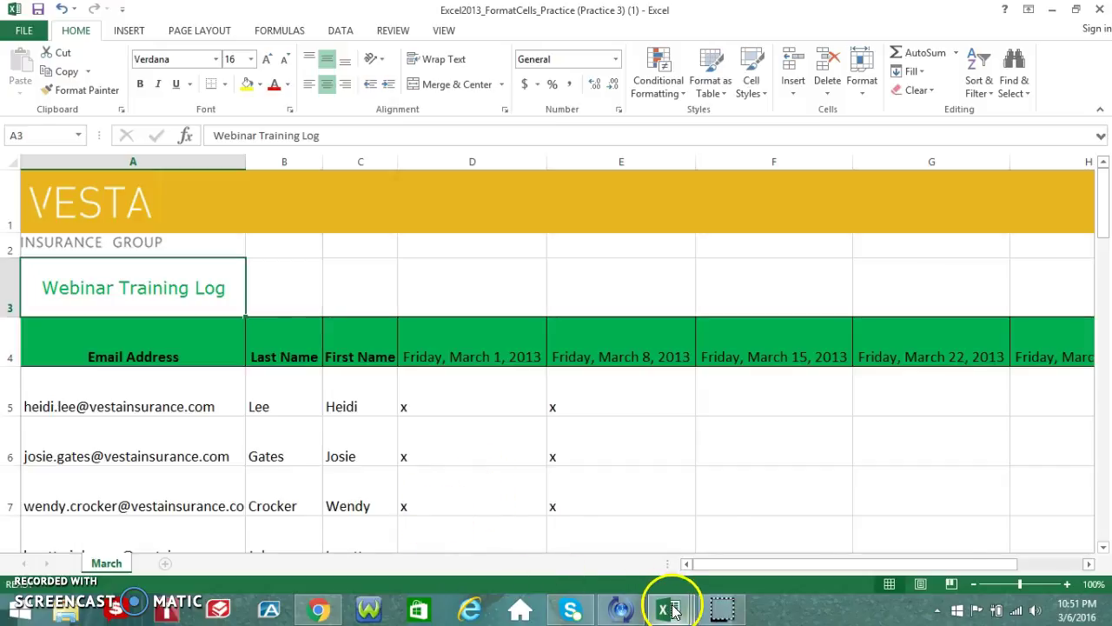
Open the SheetBasics practice workbook and review its January, March, February and April worksheets.
mouse_move(673, 611)
left_click(417, 537)
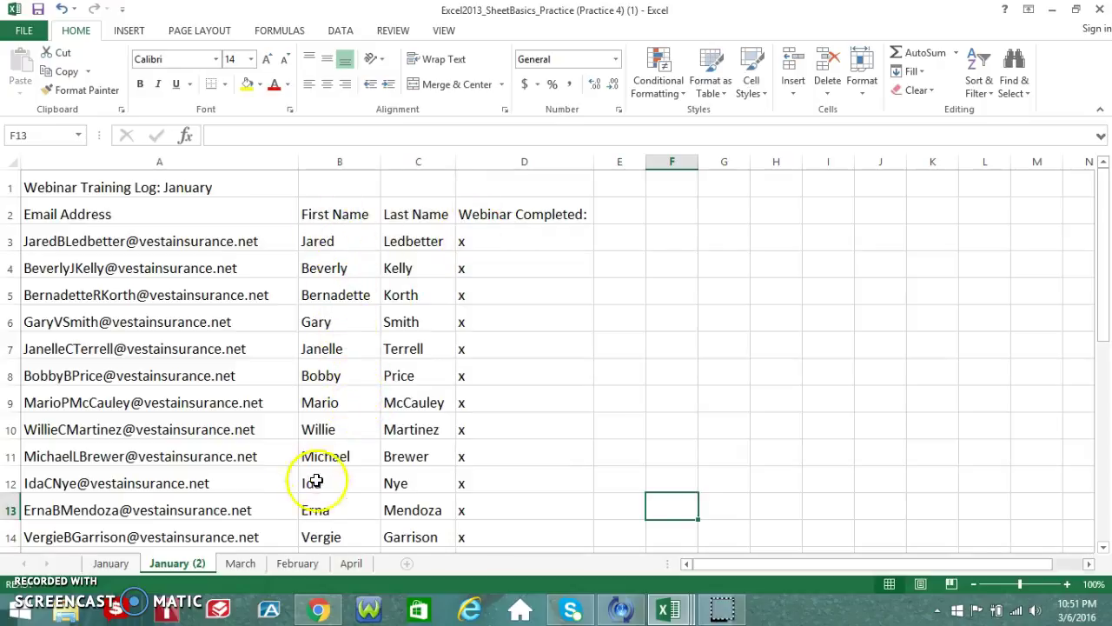
left_click(111, 564)
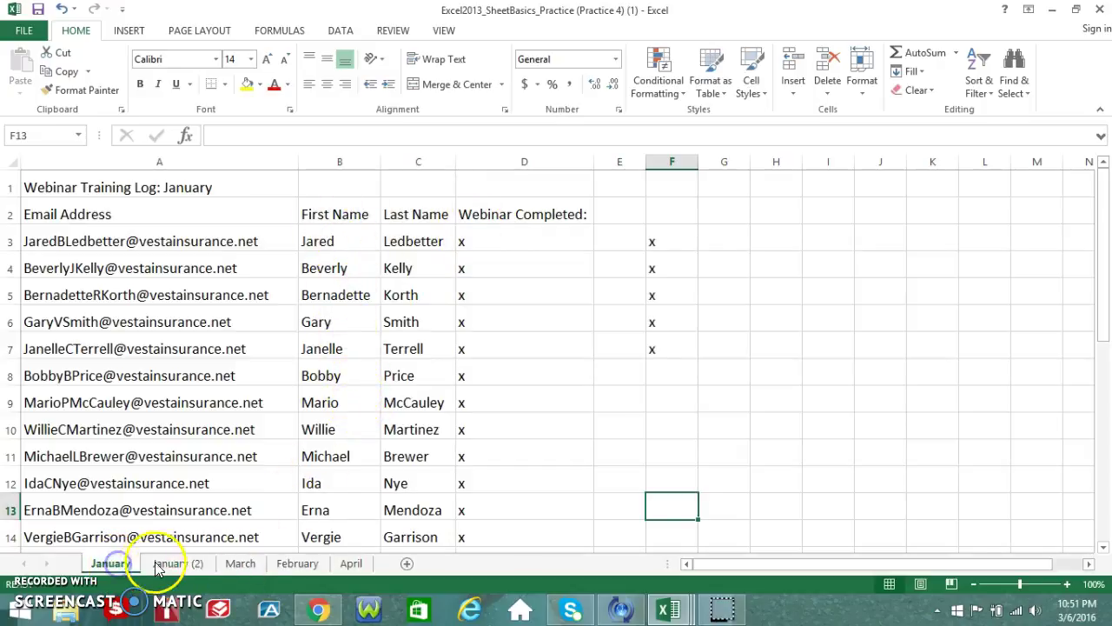
left_click(242, 564)
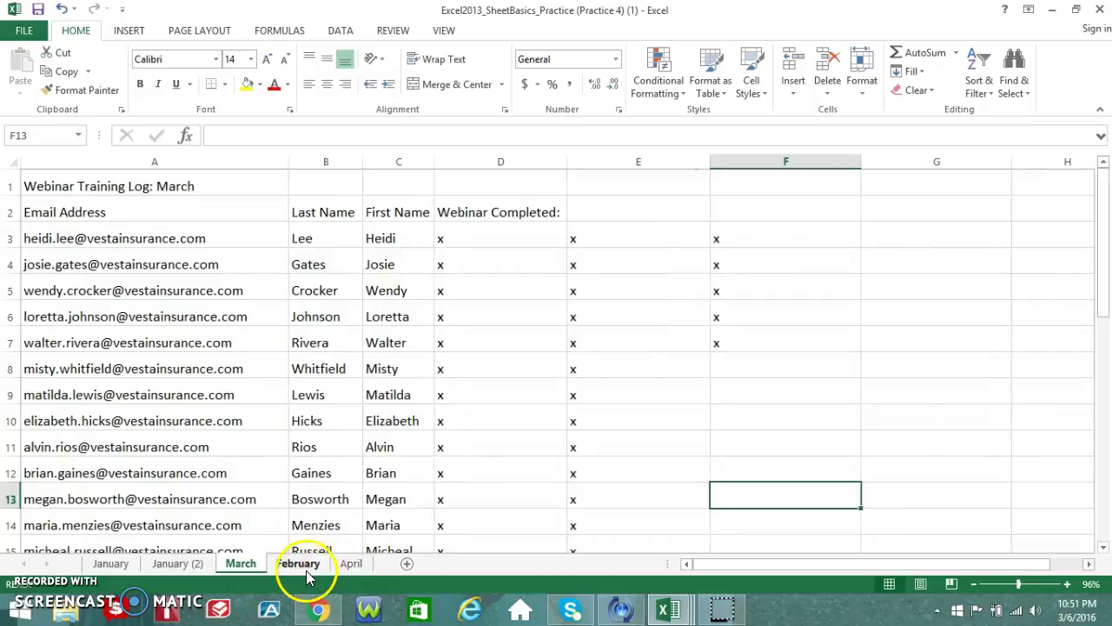
left_click(298, 564)
left_click(349, 564)
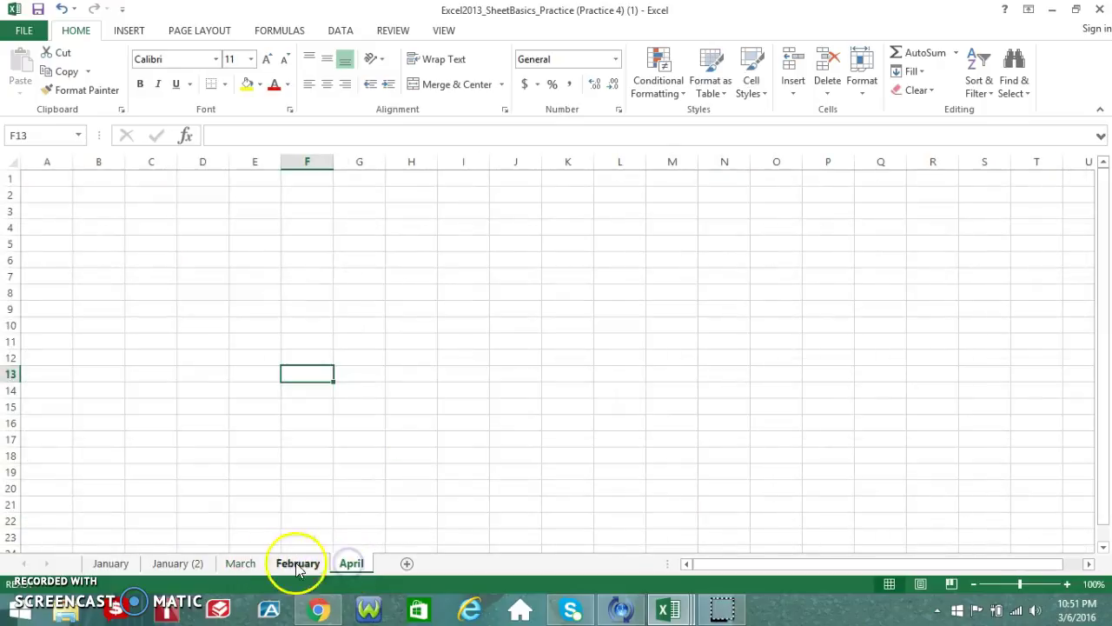
Compare the January worksheet with January (2), revisit March and February, and return to January.
left_click(111, 564)
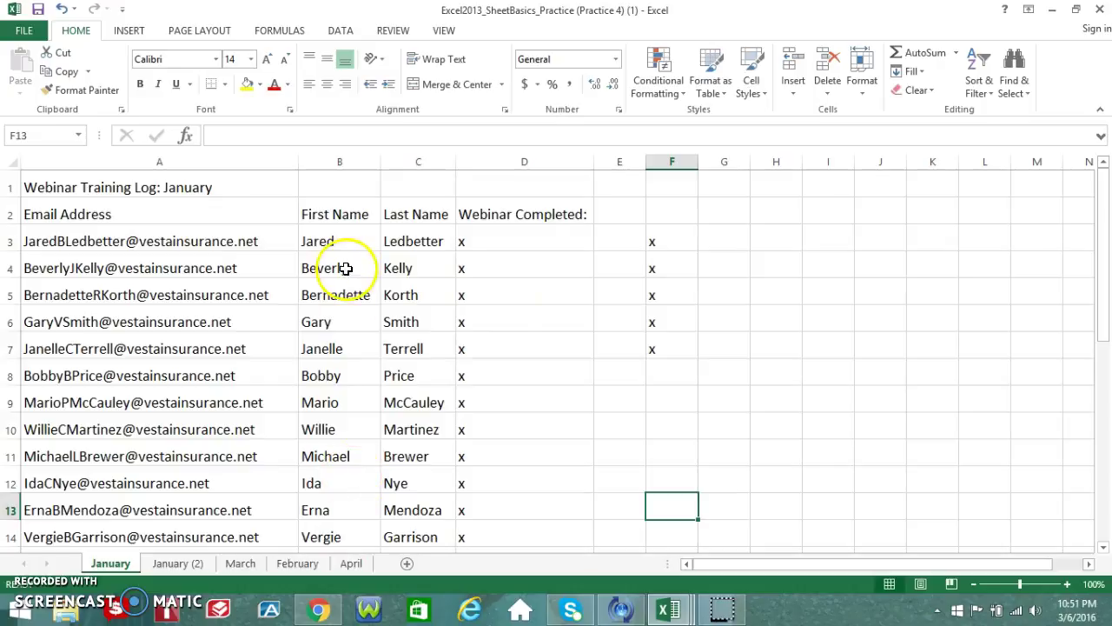
left_click(169, 565)
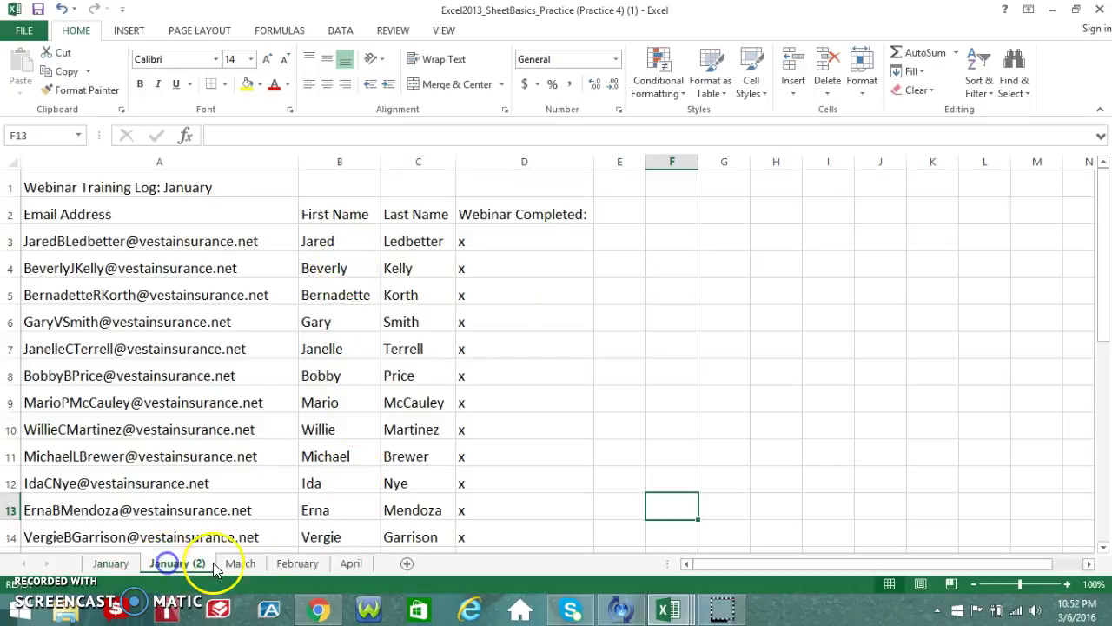
left_click(240, 563)
left_click(290, 564)
left_click(111, 563)
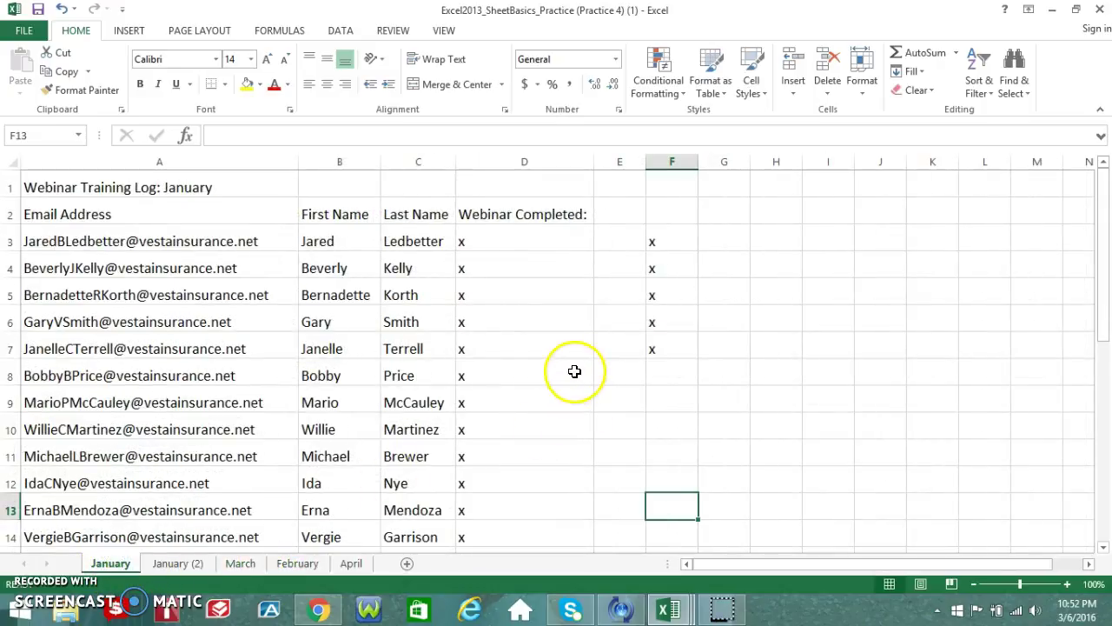
Open the PageLayout practice workbook and examine the Schedule sheet's page layout and the Player Info roster.
mouse_move(668, 608)
mouse_move(556, 546)
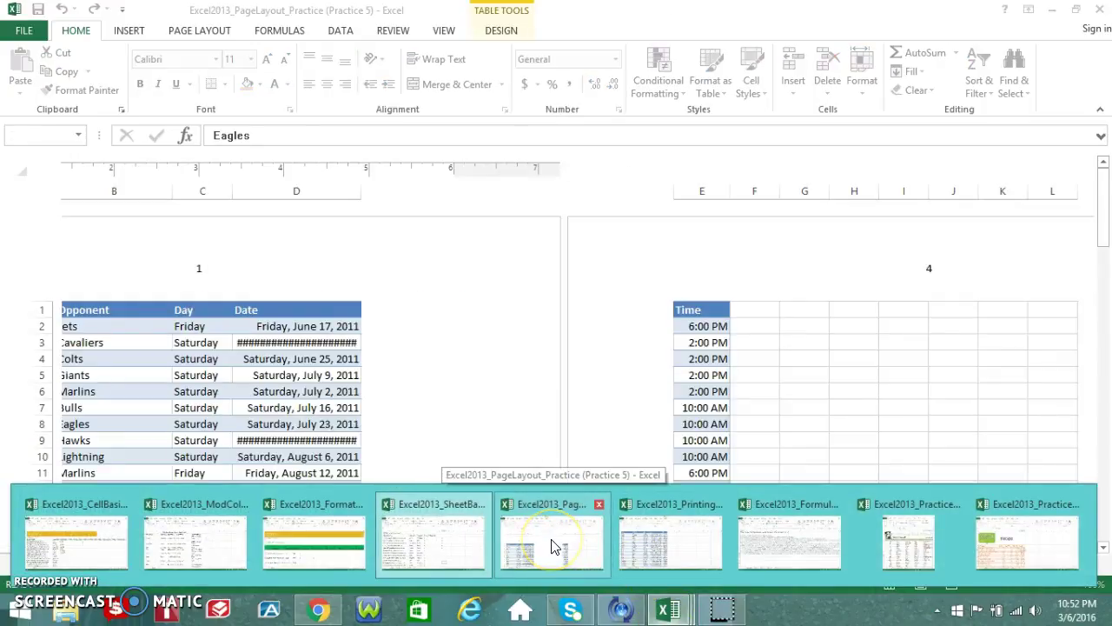
left_click(556, 546)
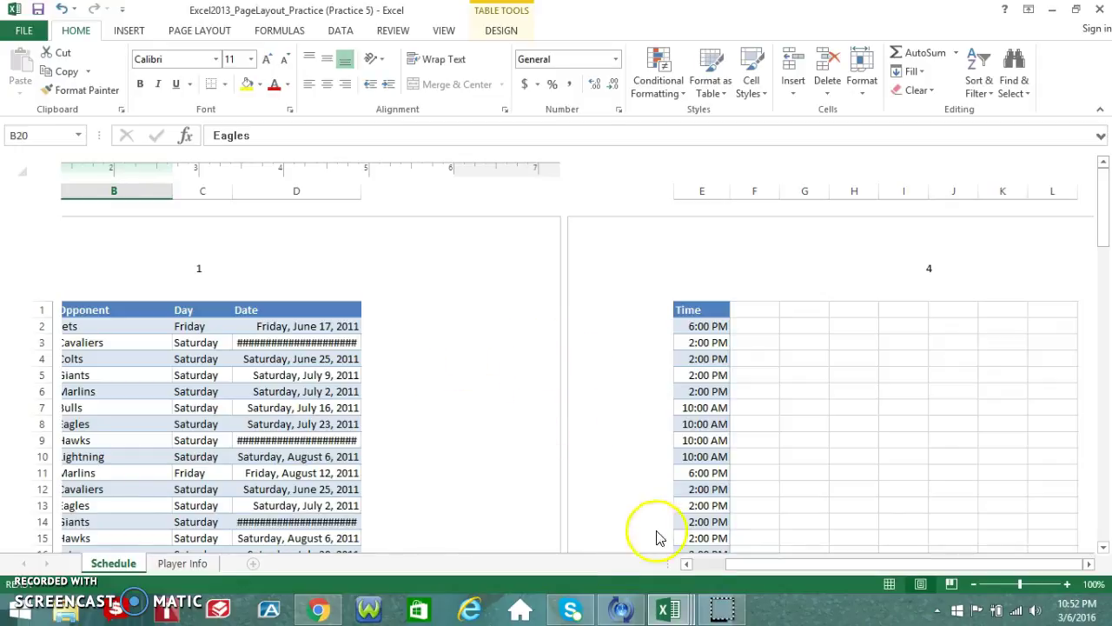
mouse_move(769, 565)
left_mouse_down()
mouse_move(739, 566)
mouse_move(784, 566)
left_mouse_up()
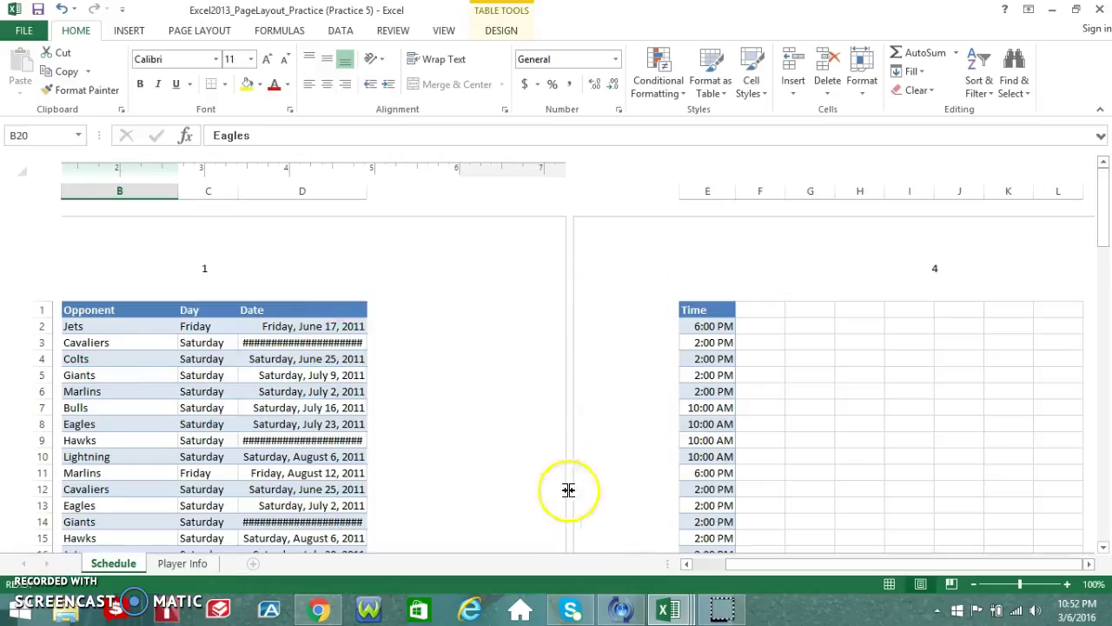
mouse_move(1104, 232)
left_mouse_down()
mouse_move(1102, 258)
mouse_move(1104, 223)
left_mouse_up()
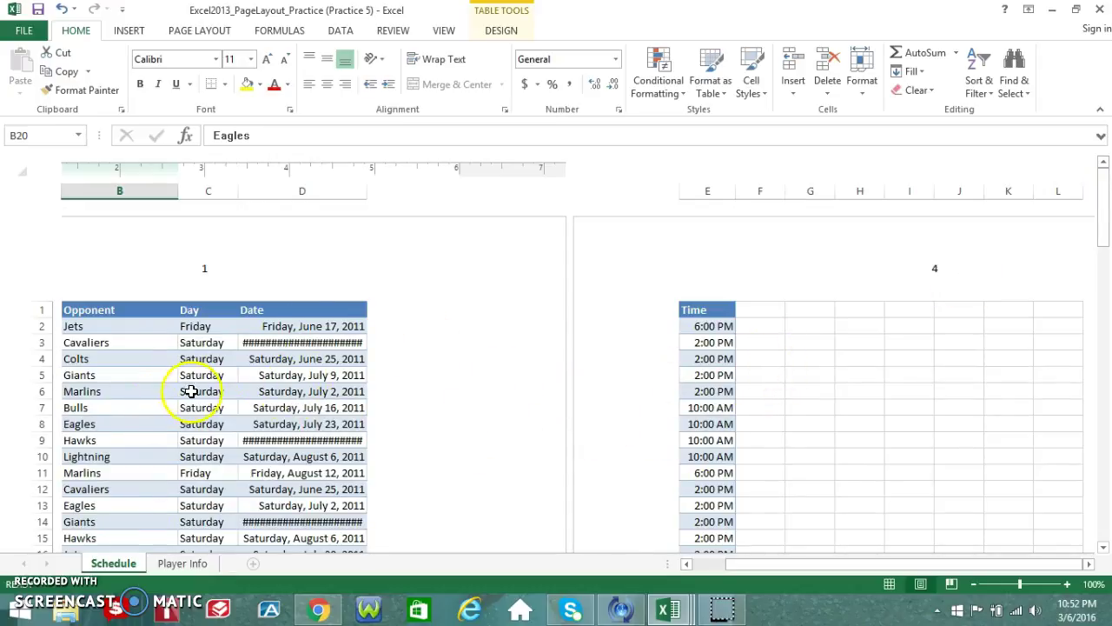
left_click(173, 565)
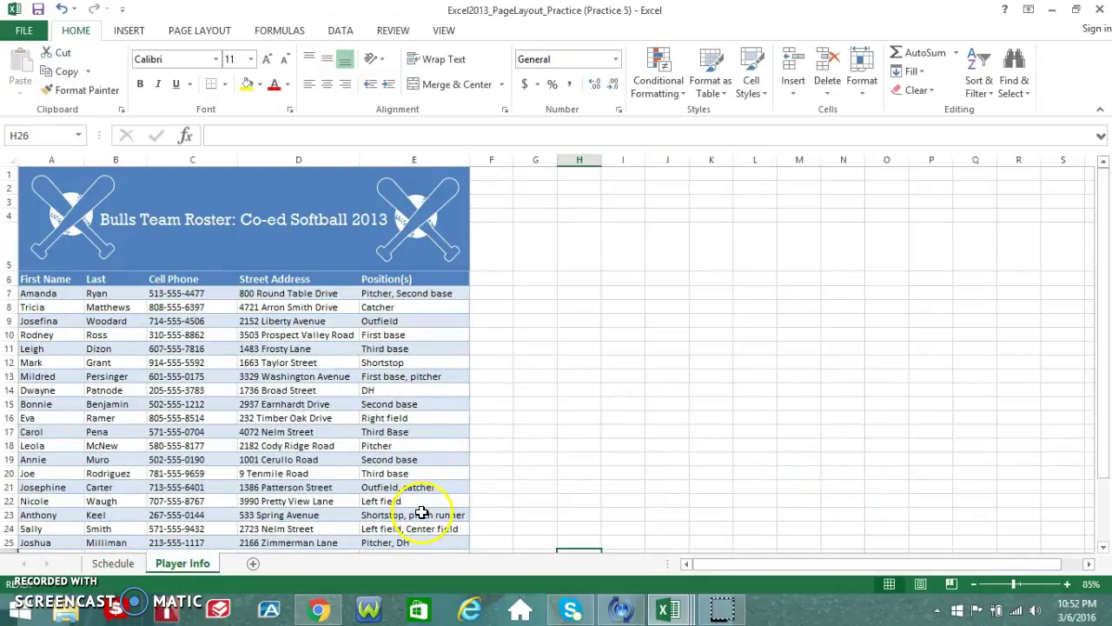
mouse_move(1105, 321)
left_mouse_down()
mouse_move(1100, 417)
mouse_move(1100, 310)
left_mouse_up()
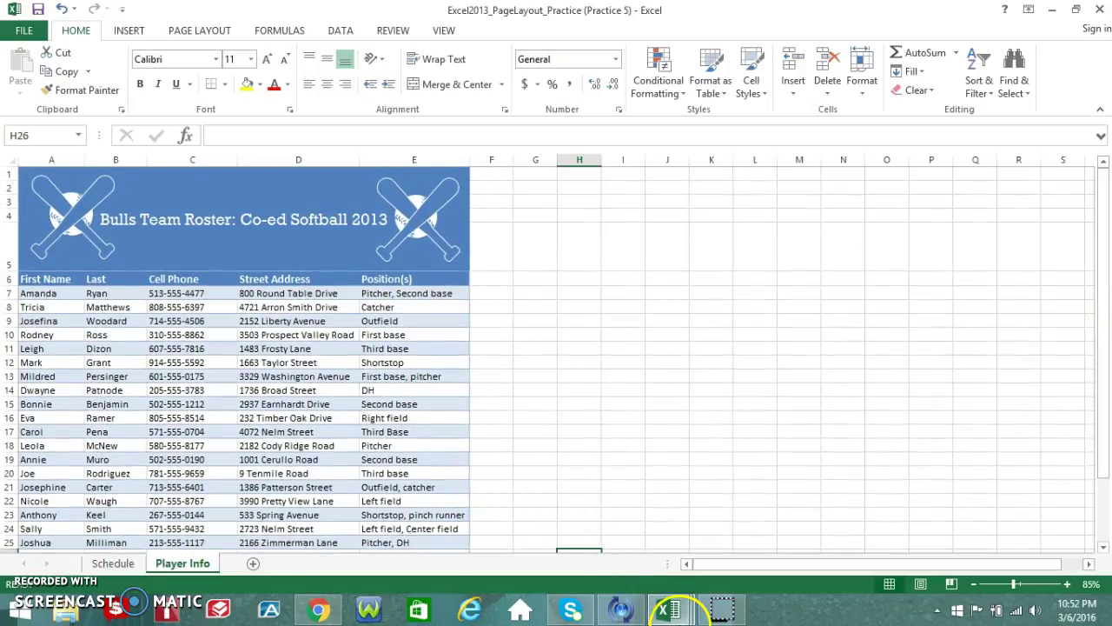
Open the Printing practice workbook and examine the Schedule sheet's print preview pages and print settings before returning to the sheet.
mouse_move(669, 608)
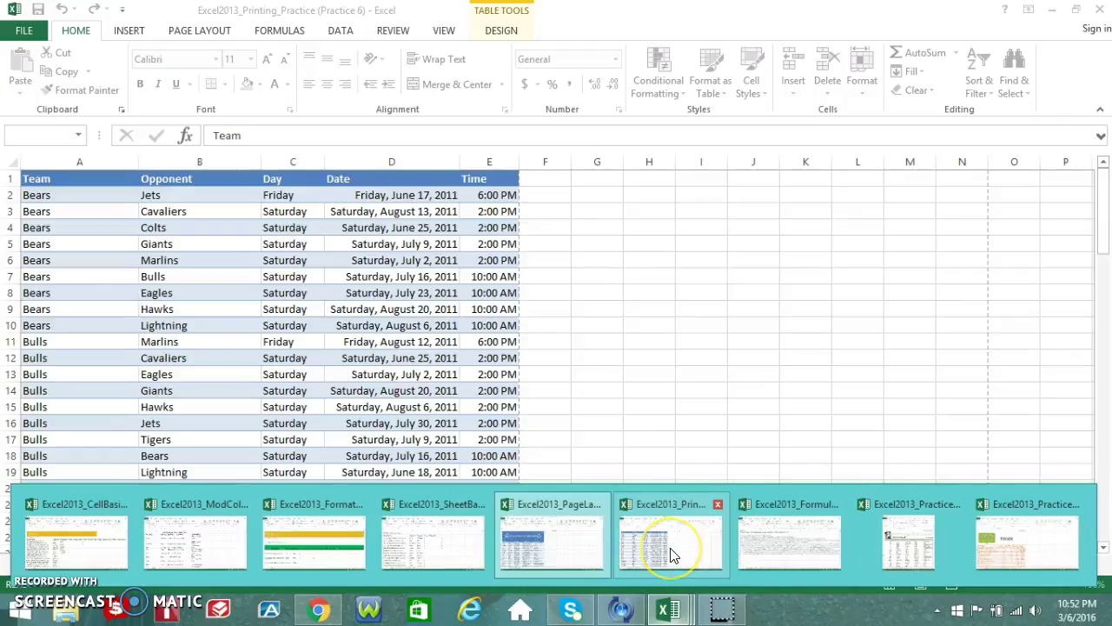
left_click(671, 548)
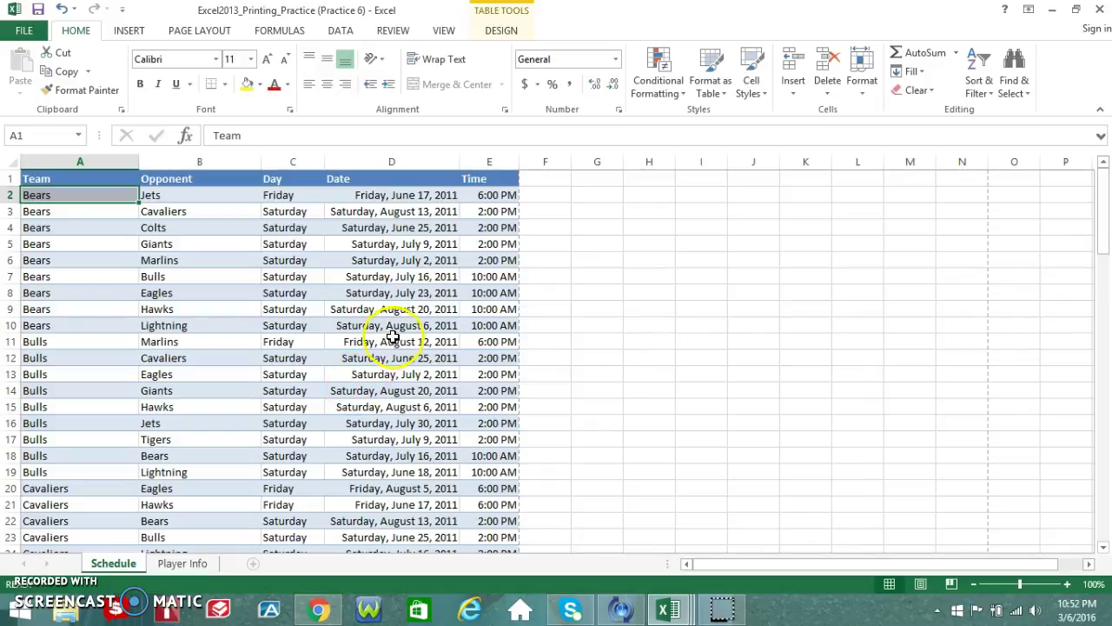
left_click_drag(1103, 228, 1102, 166)
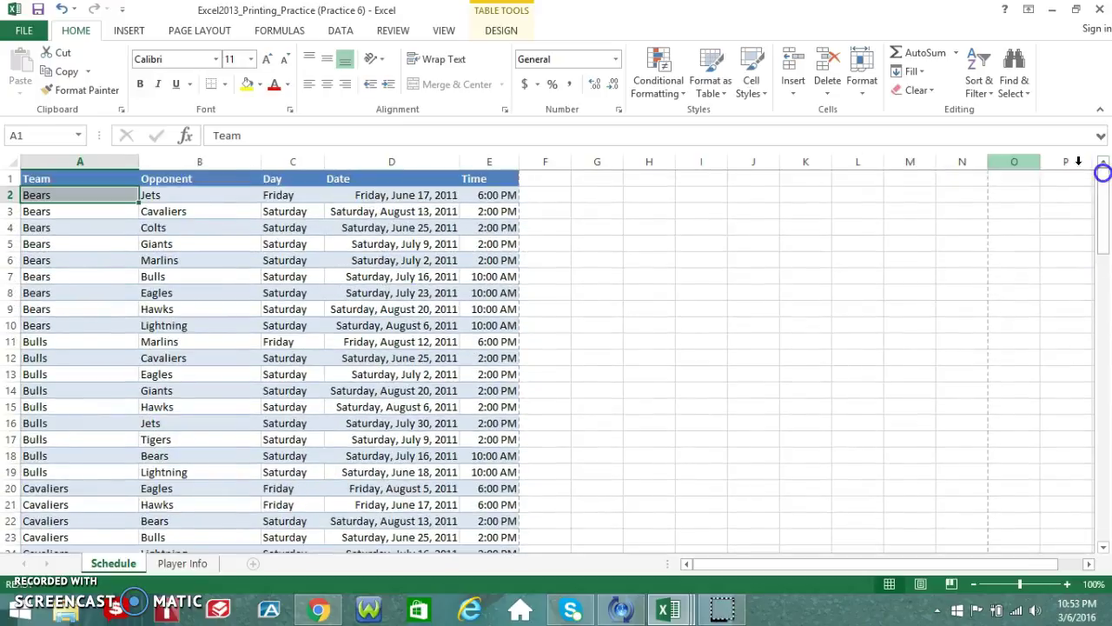
left_click(20, 35)
left_click(31, 224)
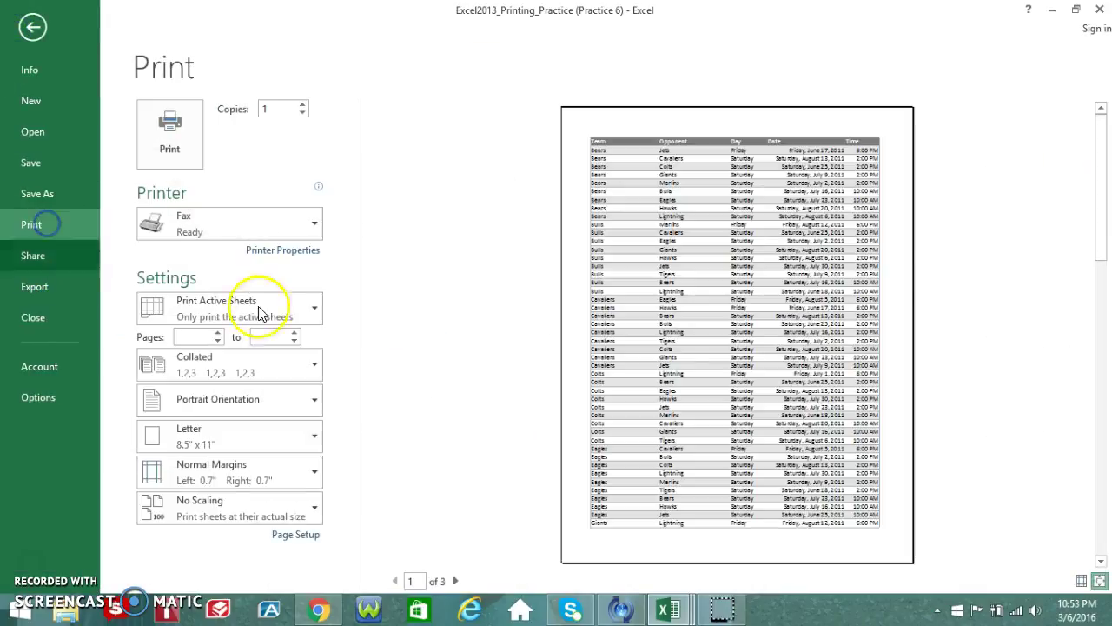
scroll(845, 361, "down", 2)
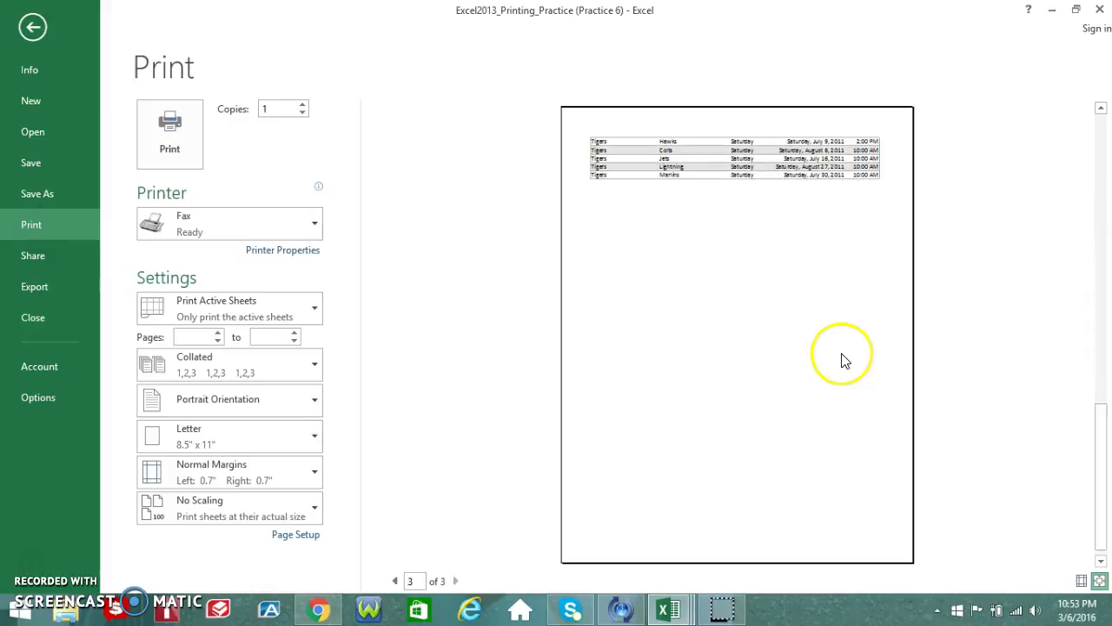
scroll(841, 360, "up", 2)
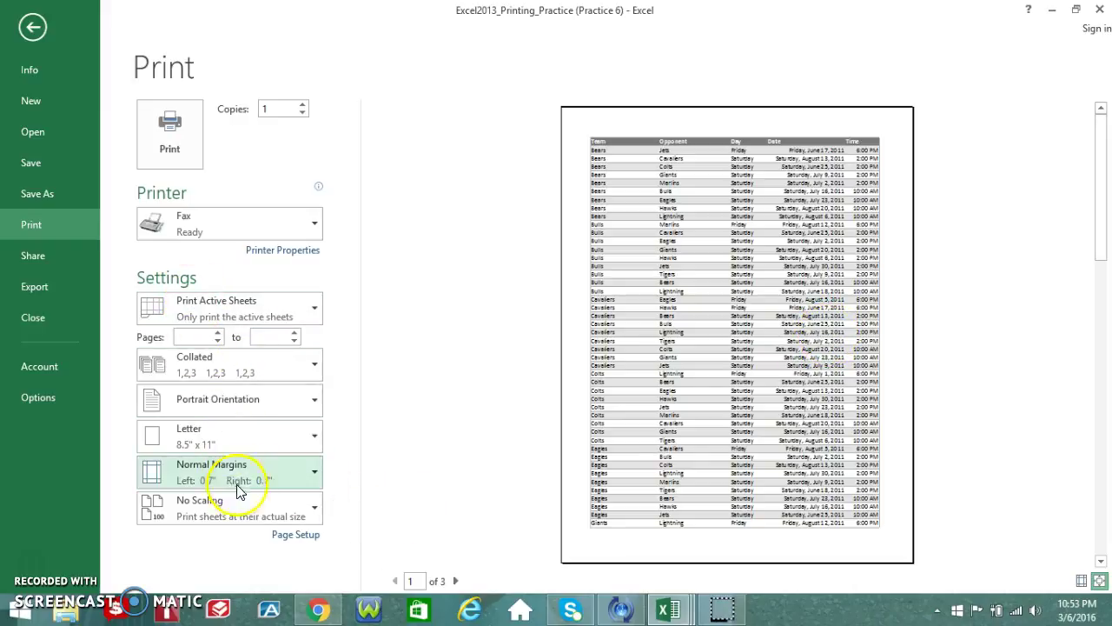
left_click(33, 31)
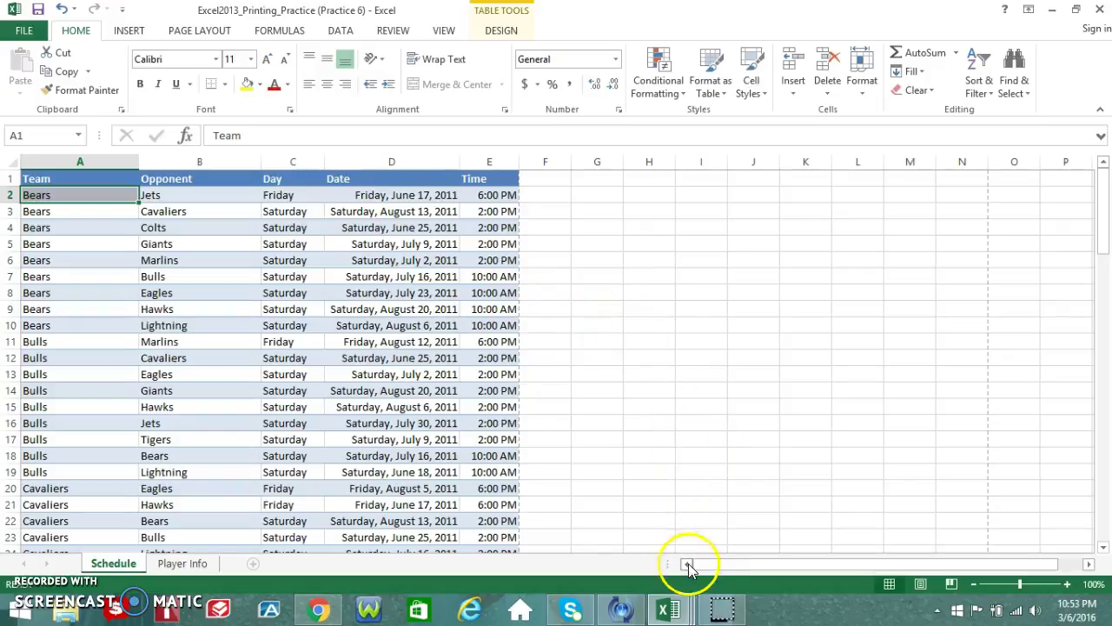
Open the Formulas practice workbook and review the Lesson 13 budget sheet, the formula commands and the Lesson 14 catering invoice.
mouse_move(668, 613)
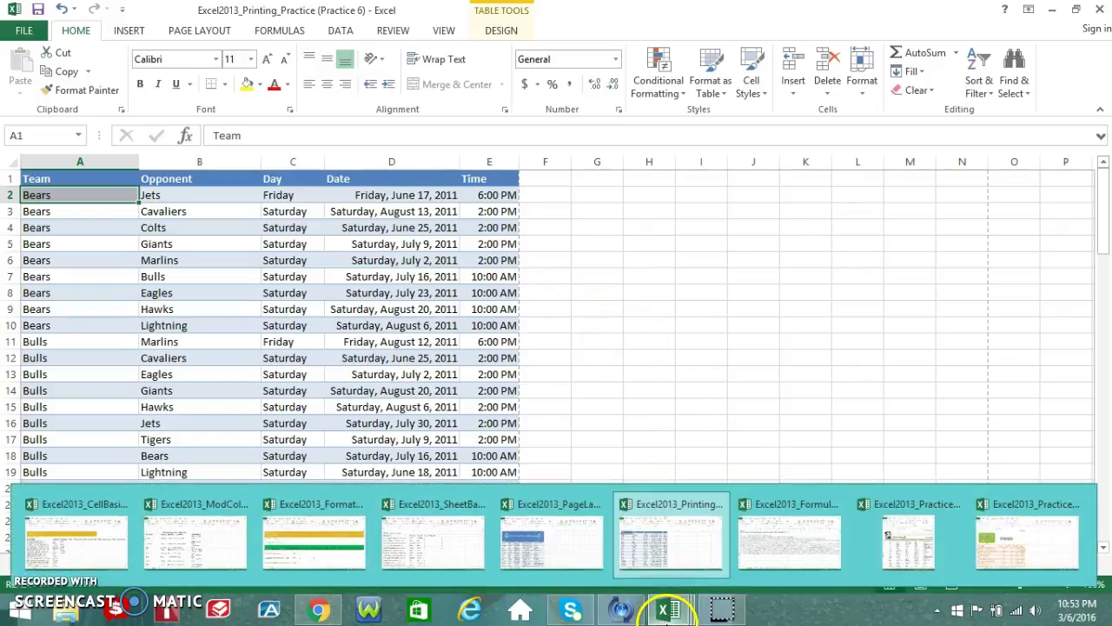
mouse_move(780, 547)
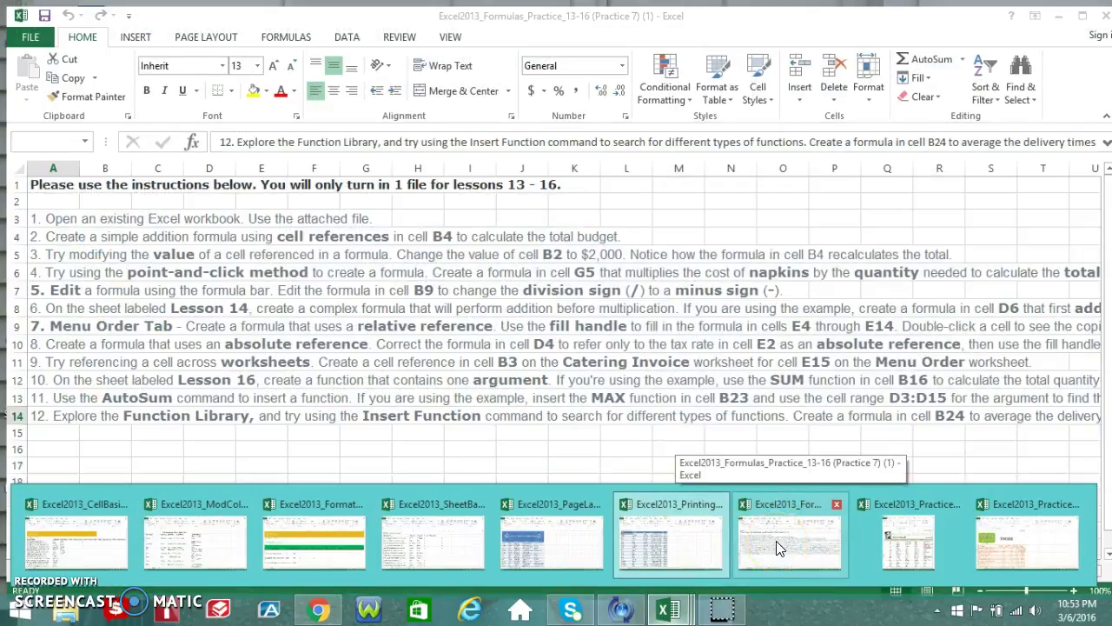
left_click(773, 540)
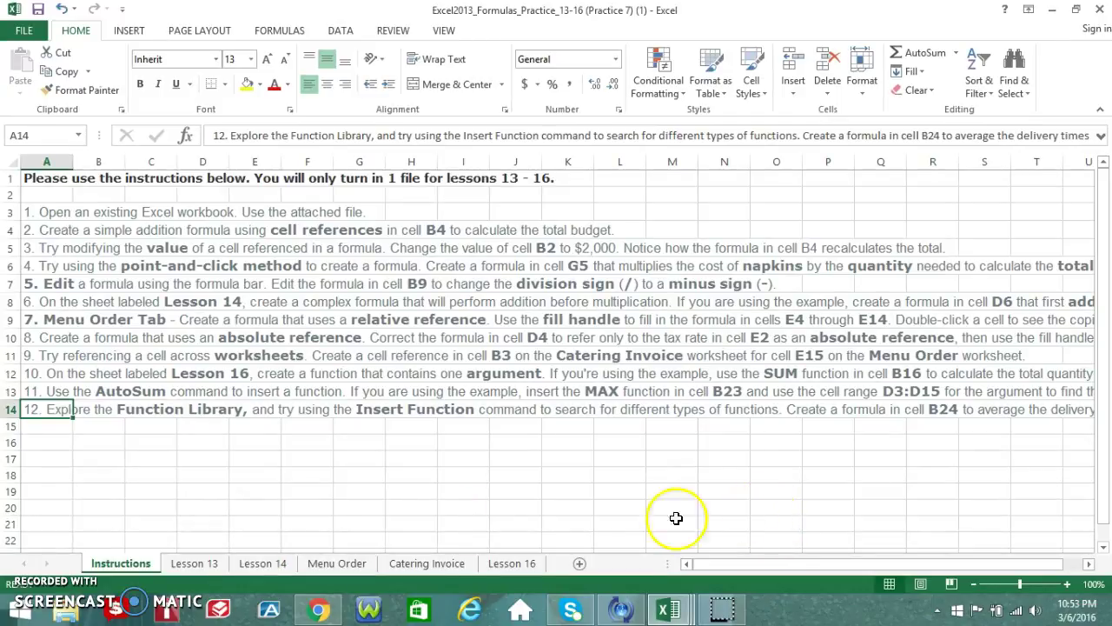
left_click(215, 564)
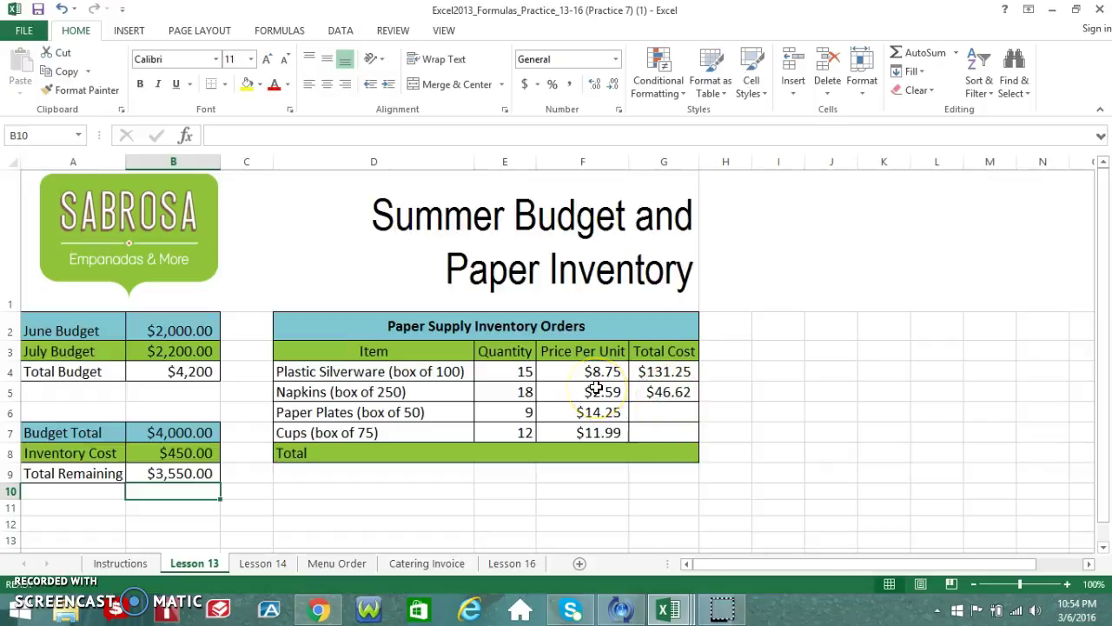
left_click(292, 35)
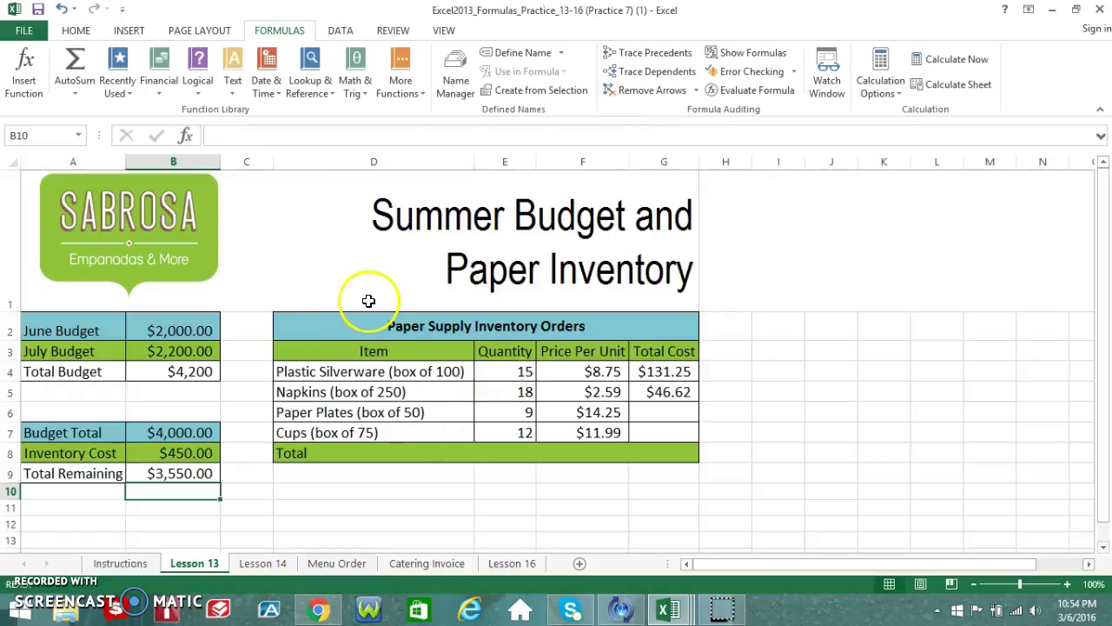
left_click(264, 564)
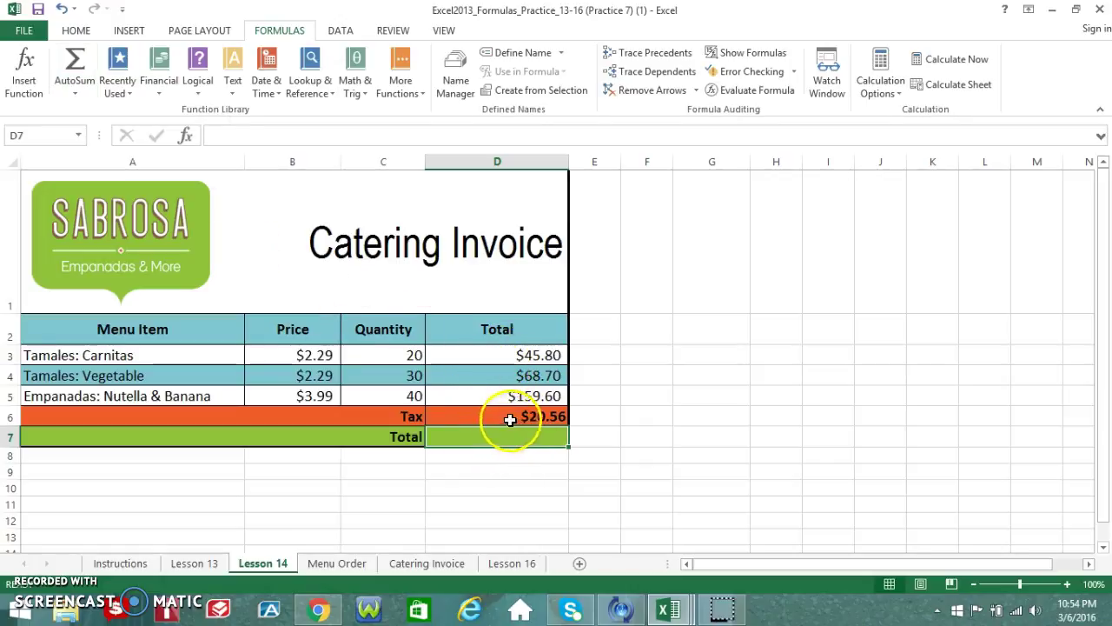
Examine the Menu Order sheet's total formulas, including cells E5 and E4, and return to the Lesson 13 sheet.
left_click(352, 562)
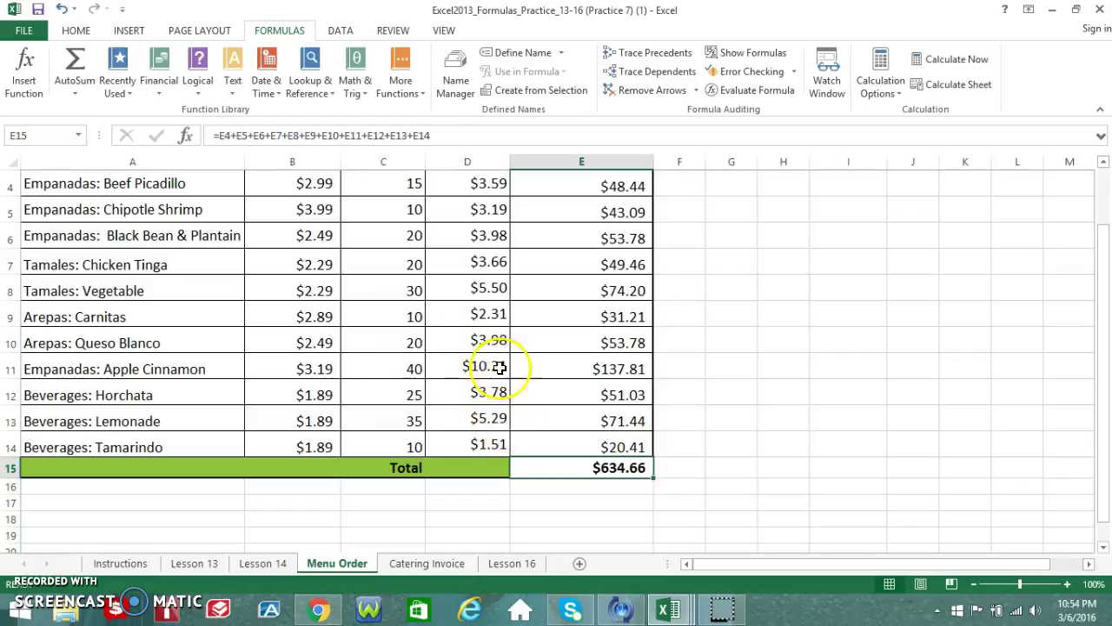
scroll(618, 375, "up", 1)
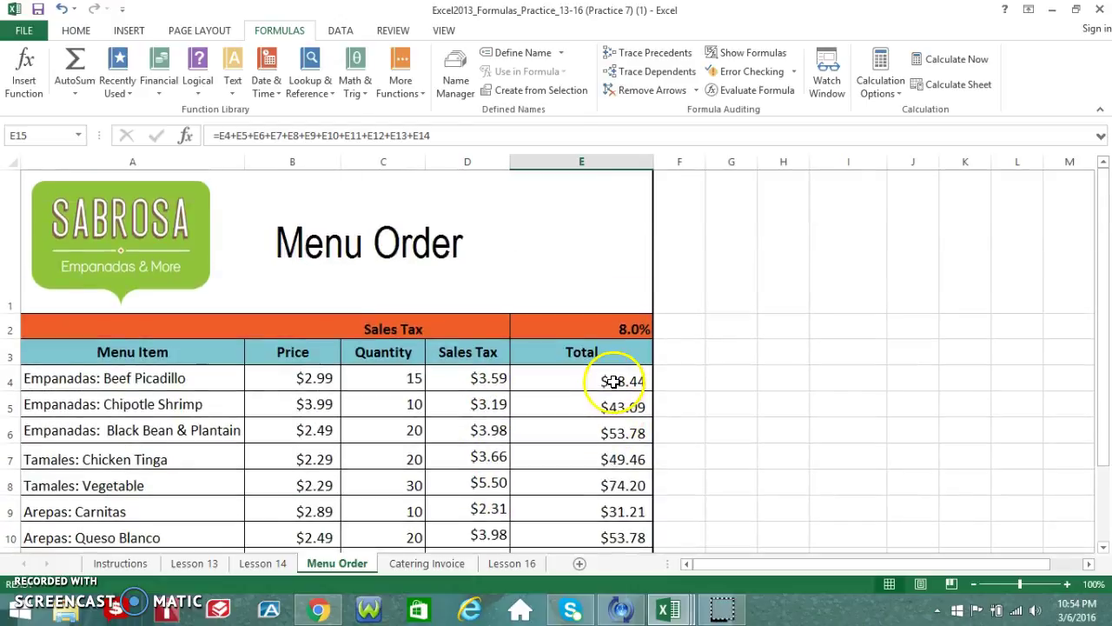
scroll(628, 347, "down", 2)
scroll(622, 320, "up", 2)
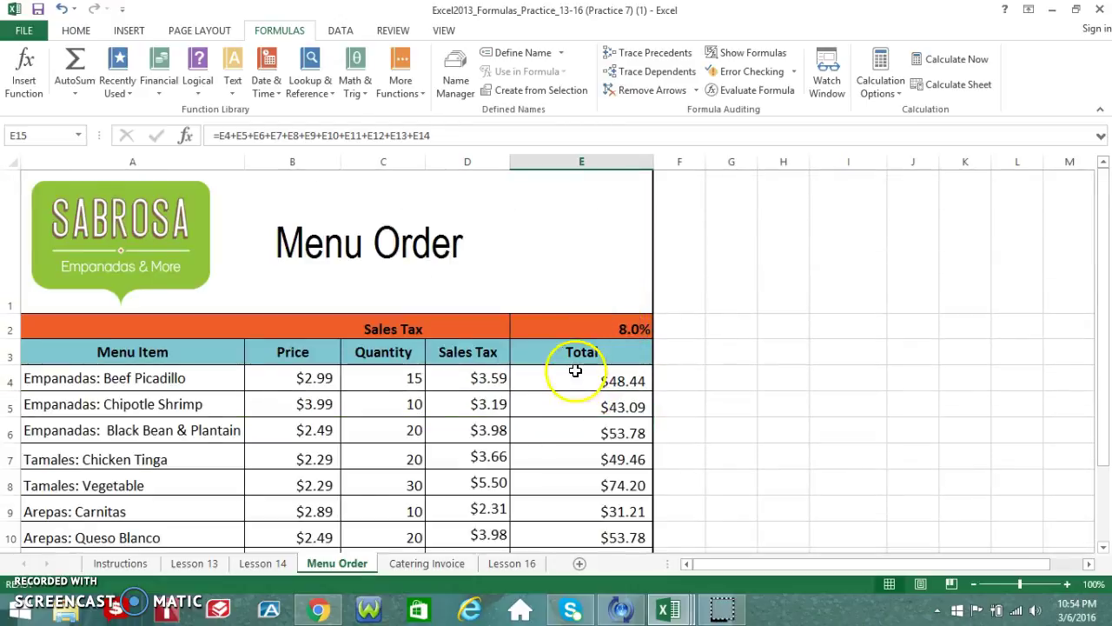
left_click(541, 407)
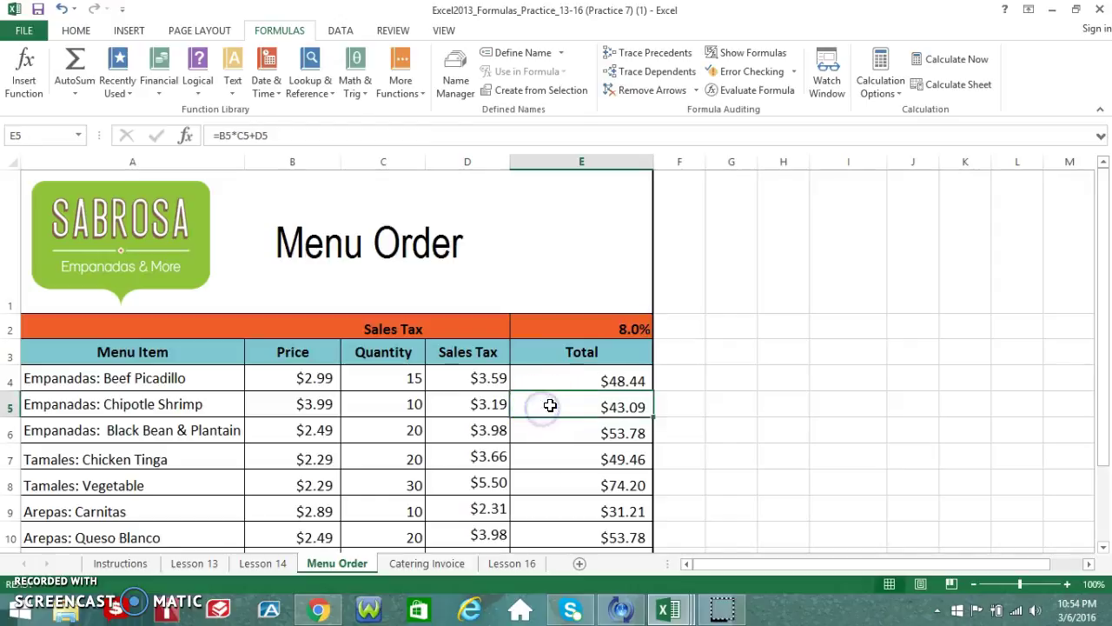
left_click(617, 381)
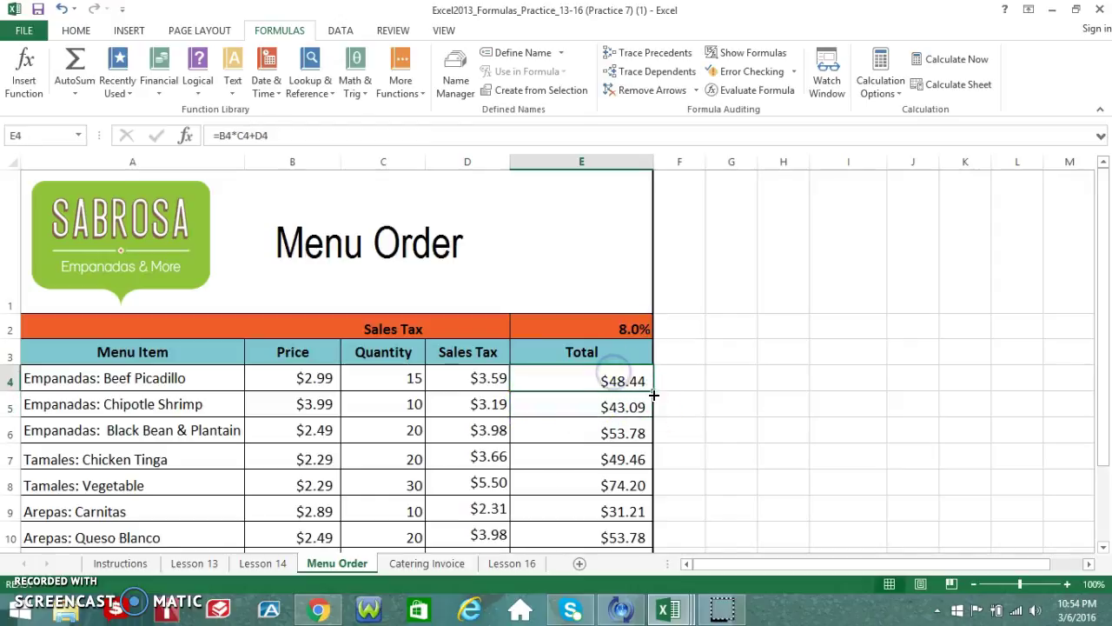
scroll(667, 439, "down", 1)
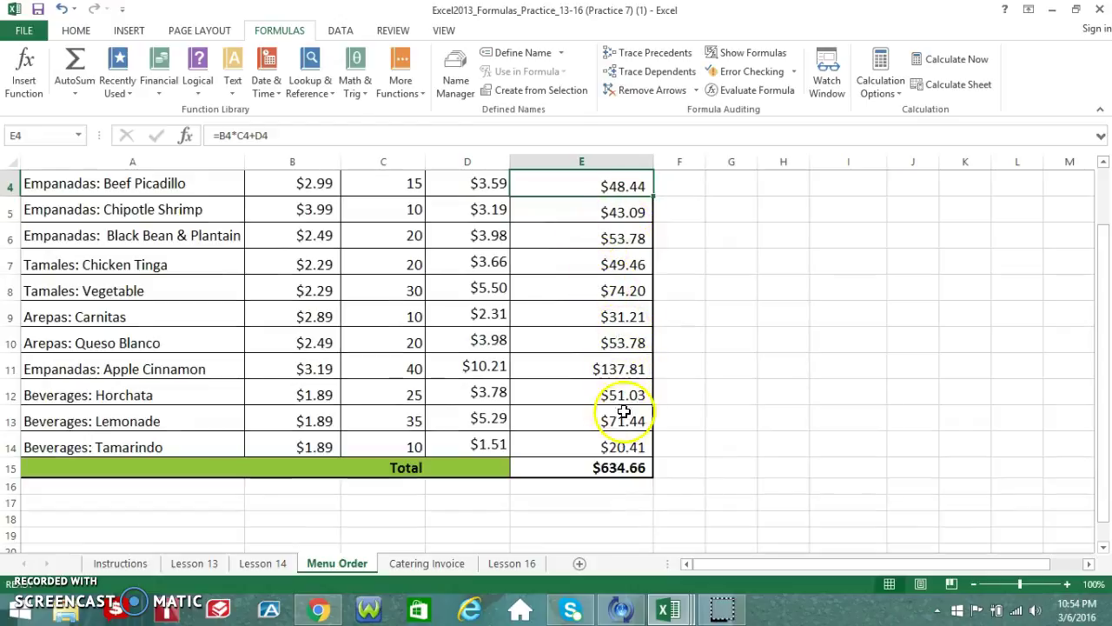
scroll(625, 446, "up", 1)
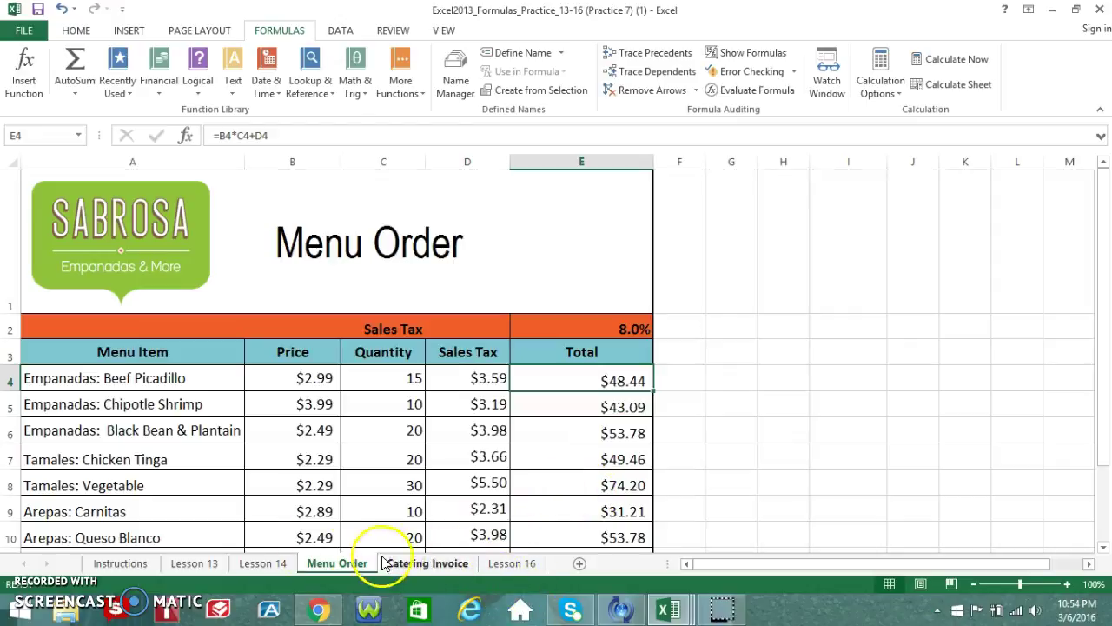
left_click(179, 563)
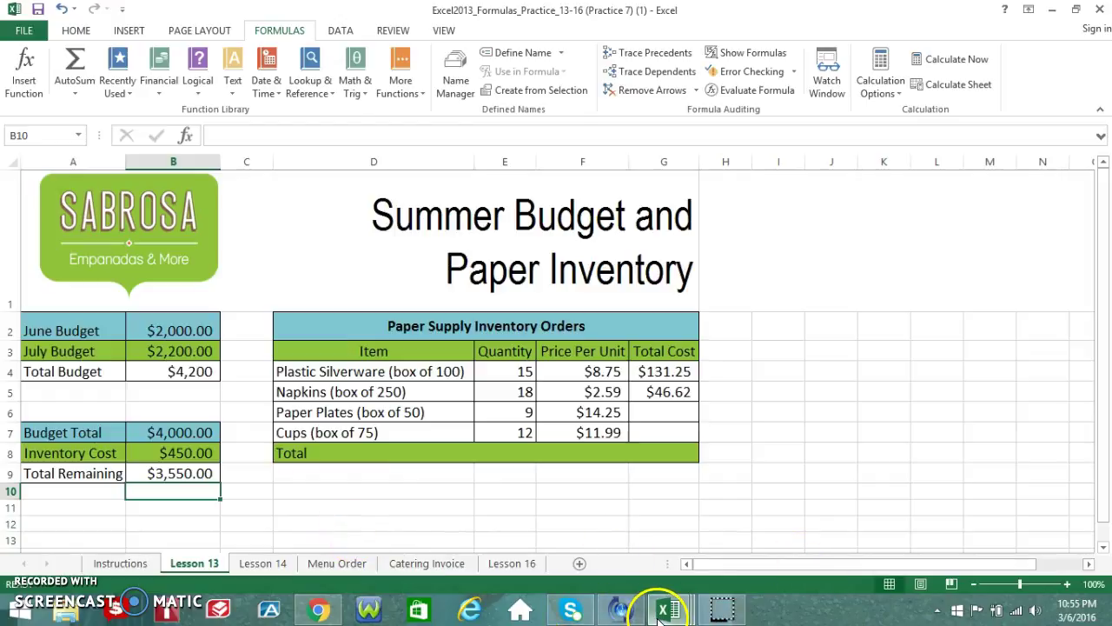
Open the Practice 17-20 workbook in a maximized window and look through the T-shirt orders on the Lessons 19-20 sheet.
mouse_move(662, 611)
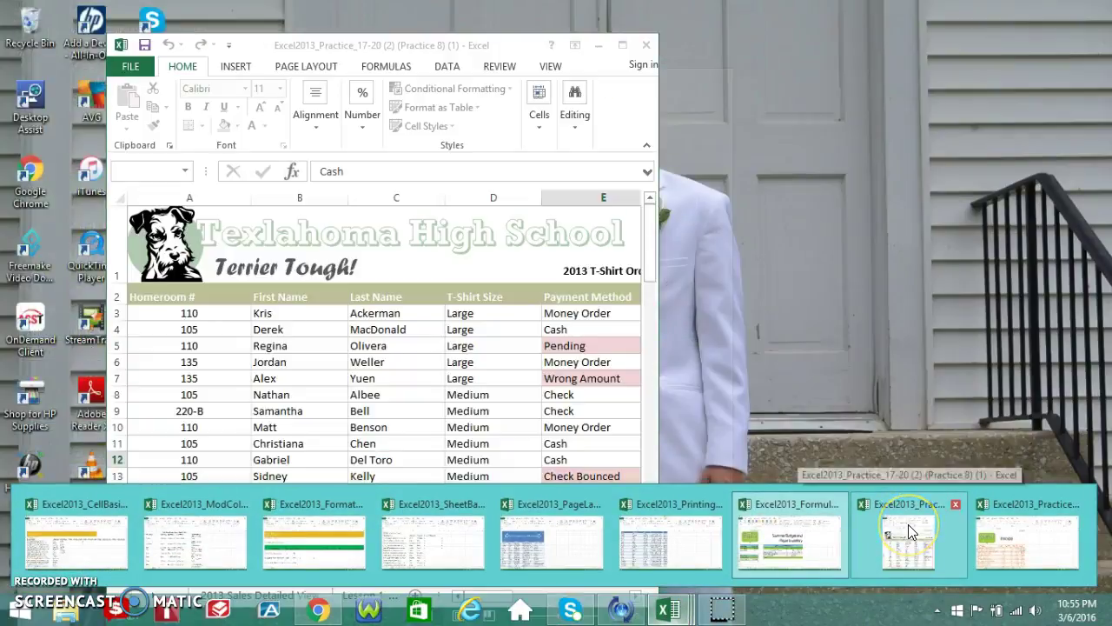
left_click(908, 529)
left_click(622, 45)
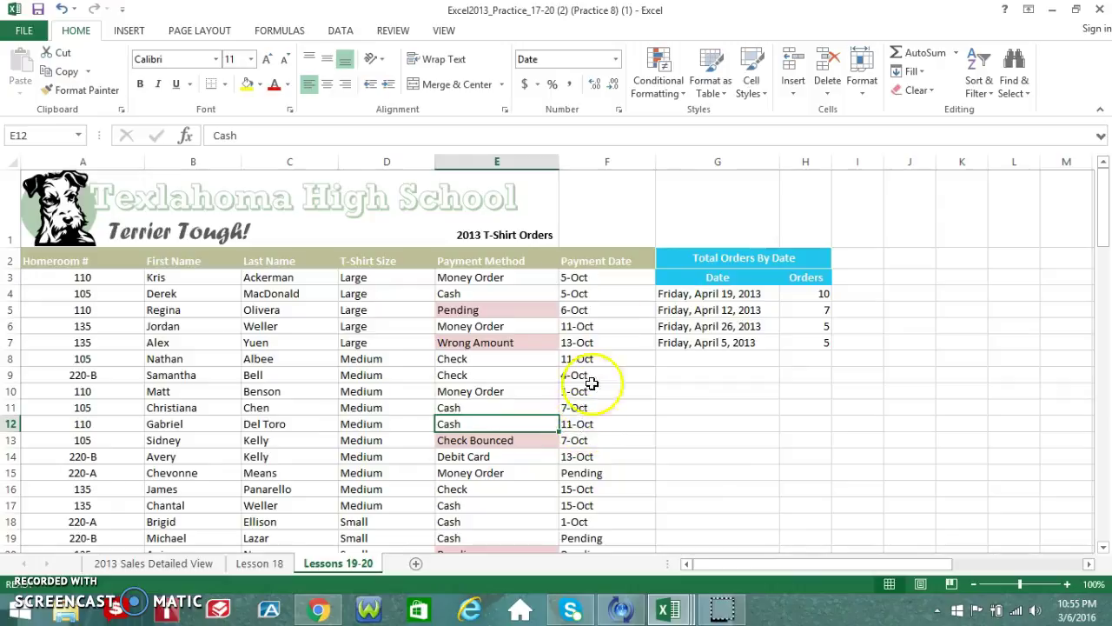
scroll(594, 411, "down", 2)
scroll(589, 404, "up", 2)
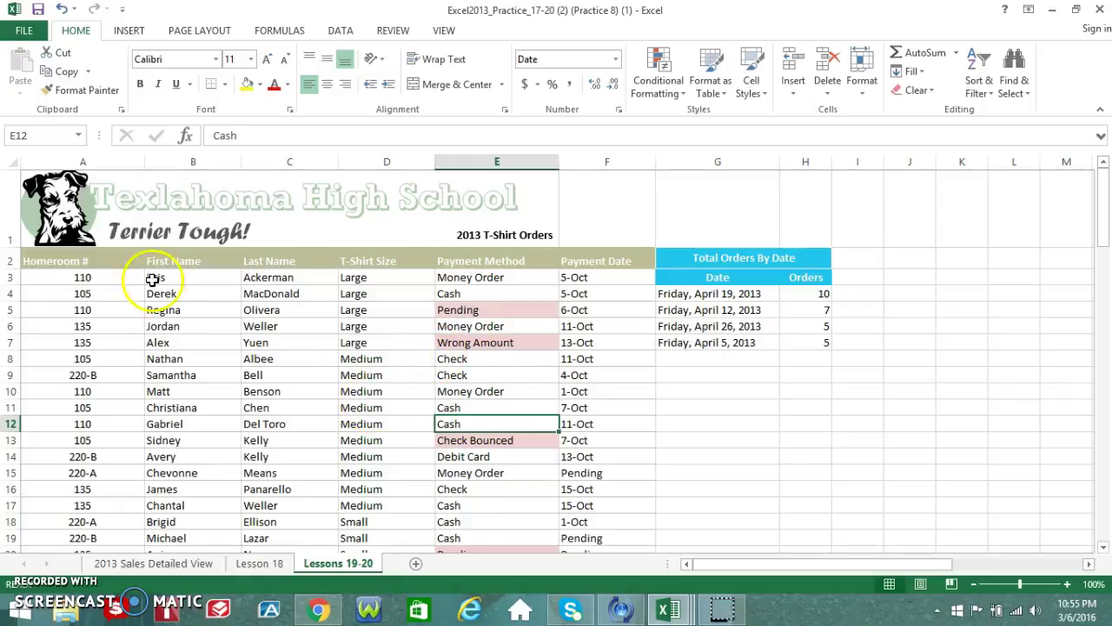
Inspect the Payment Method entries in the T-shirt orders, comparing the highlighted Pending and Check Bounced cells with unhighlighted ones.
left_click(483, 326)
left_click(483, 310)
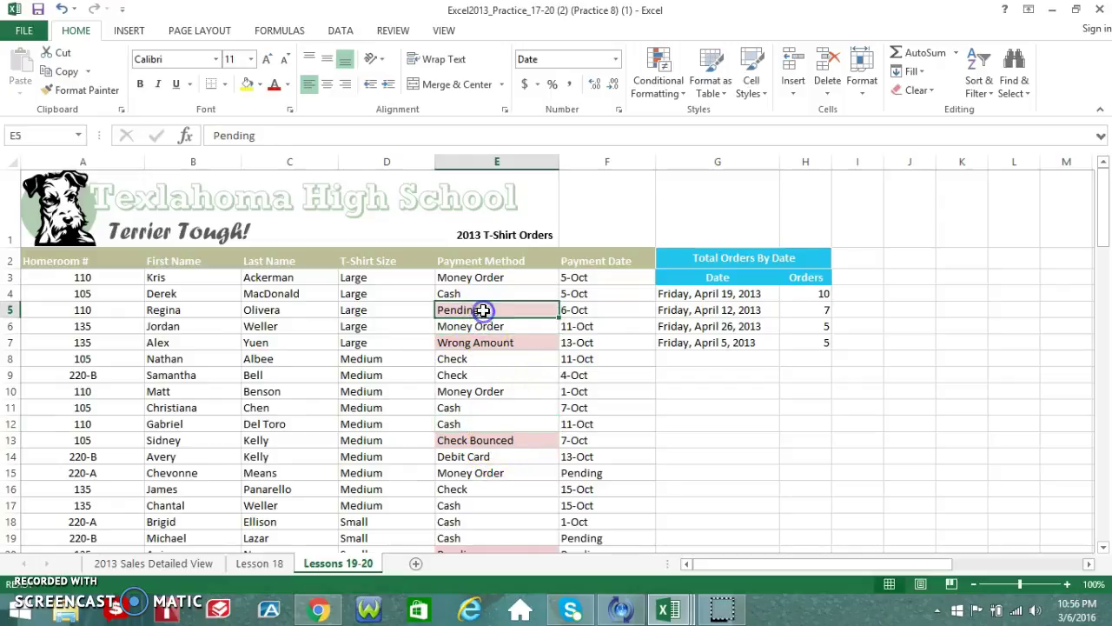
left_click(506, 357)
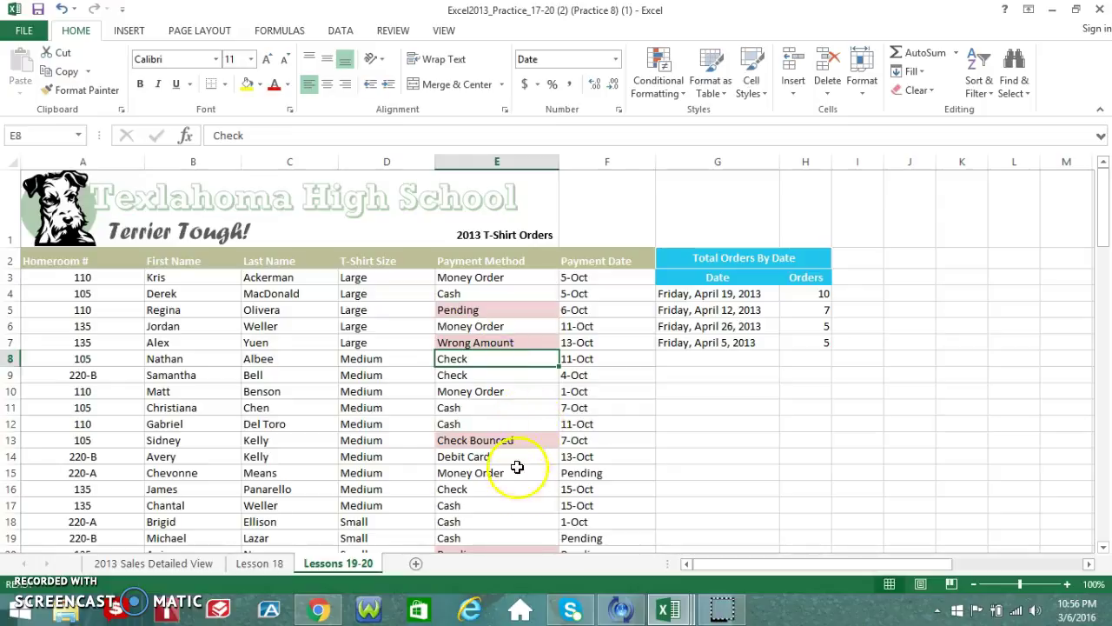
left_click(508, 440)
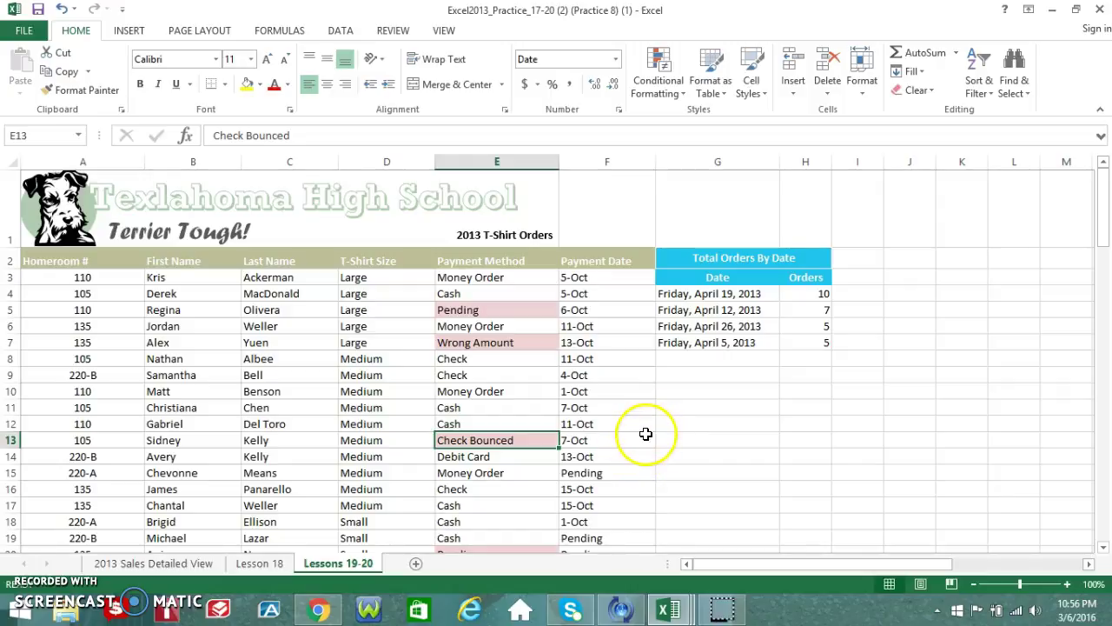
Review the 2013 Sales Detailed View sheet and the filtered Lesson 18 equipment list, and return to Lessons 19-20.
left_click(202, 563)
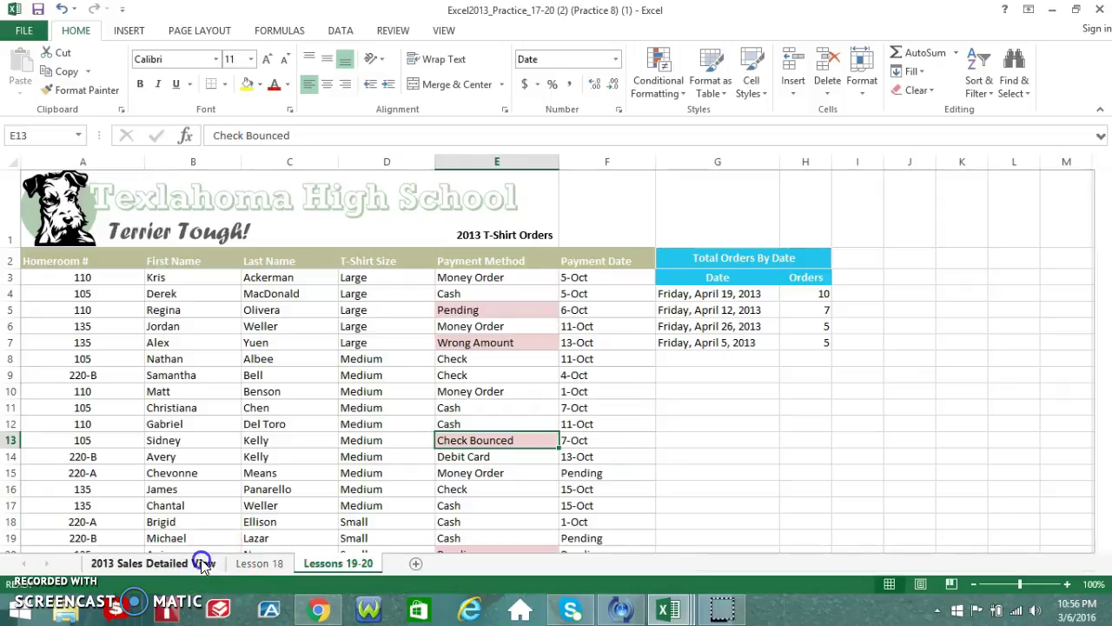
left_click(260, 564)
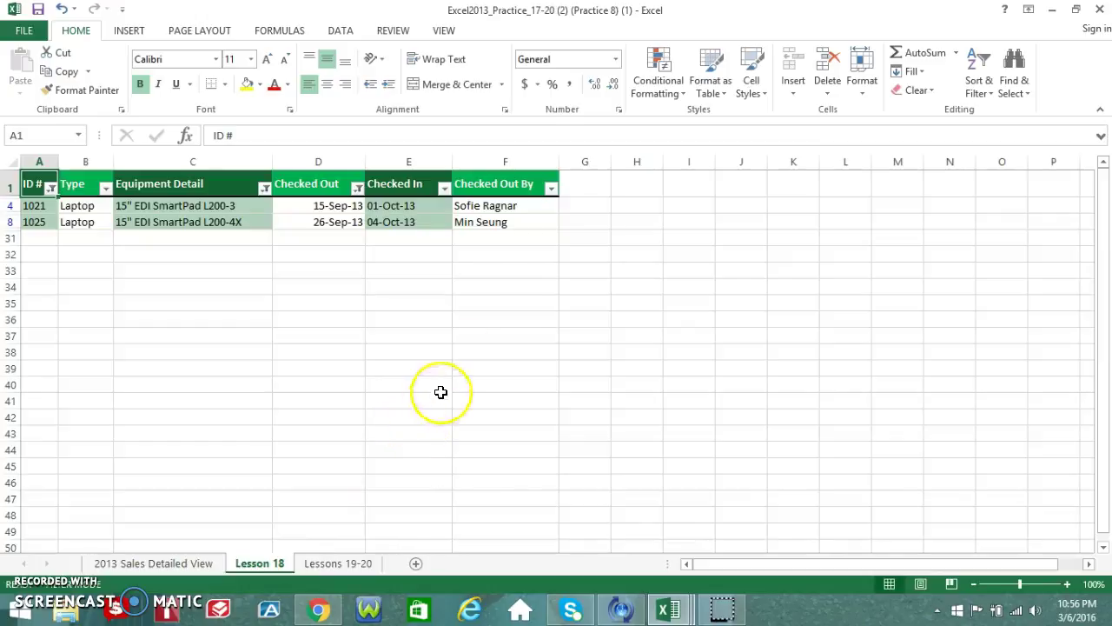
left_click(359, 566)
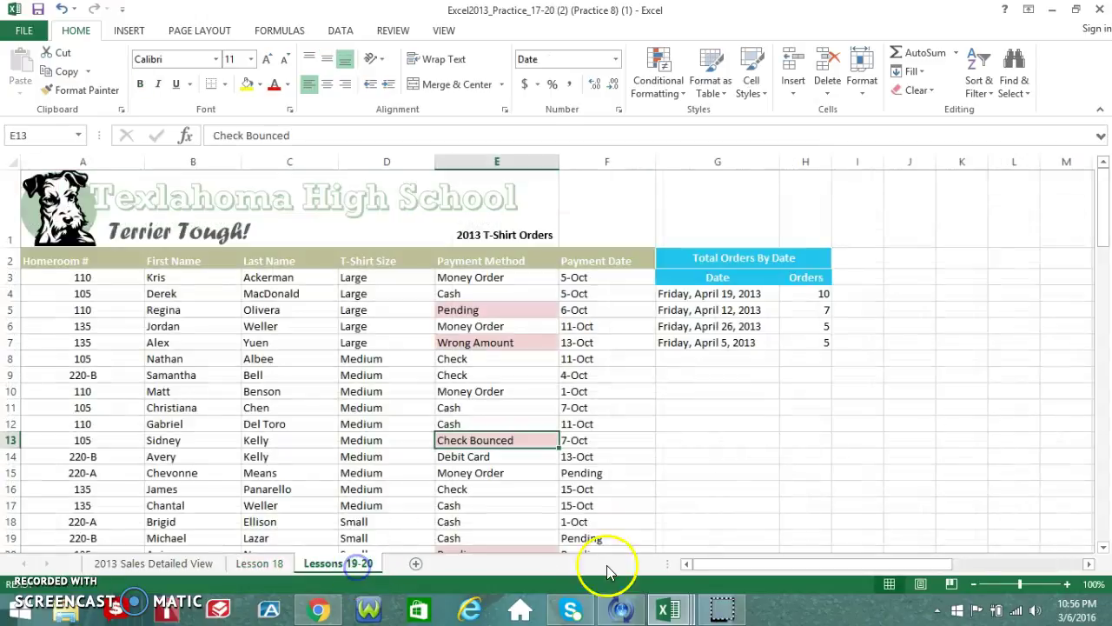
Open the Practice 21-23 workbook and review the Lesson 21 invoice table and the available insert commands.
mouse_move(667, 613)
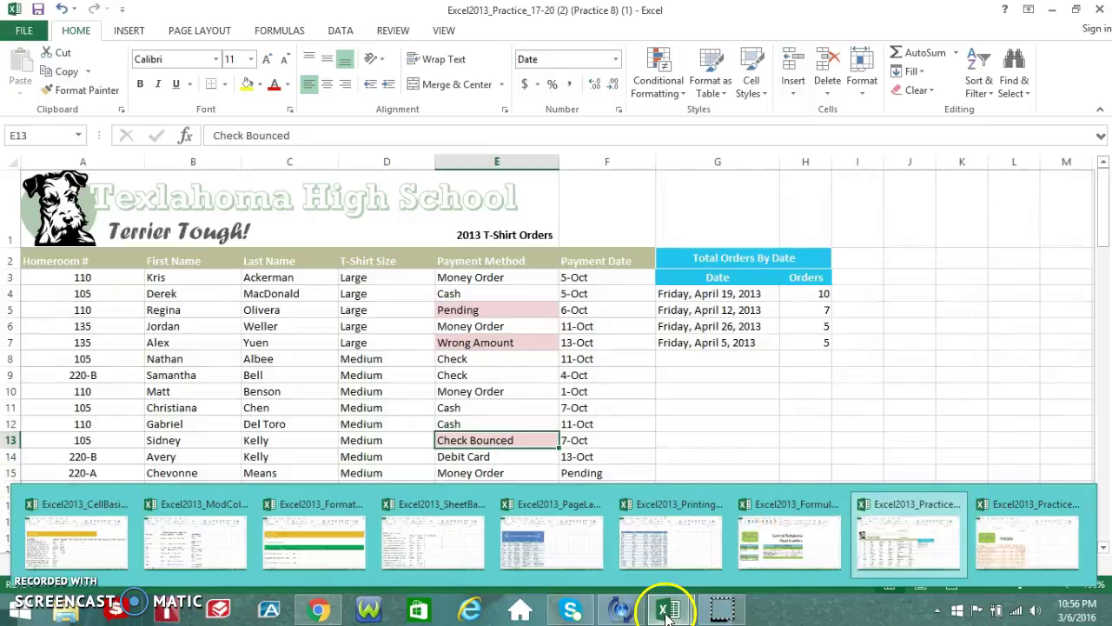
left_click(1025, 556)
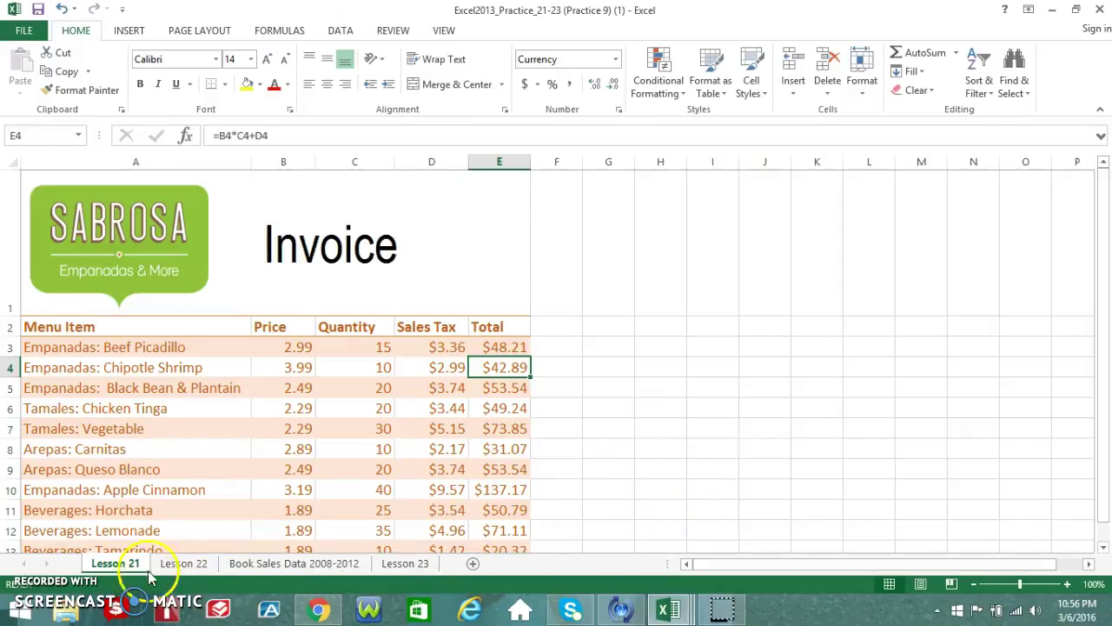
scroll(546, 405, "down", 2)
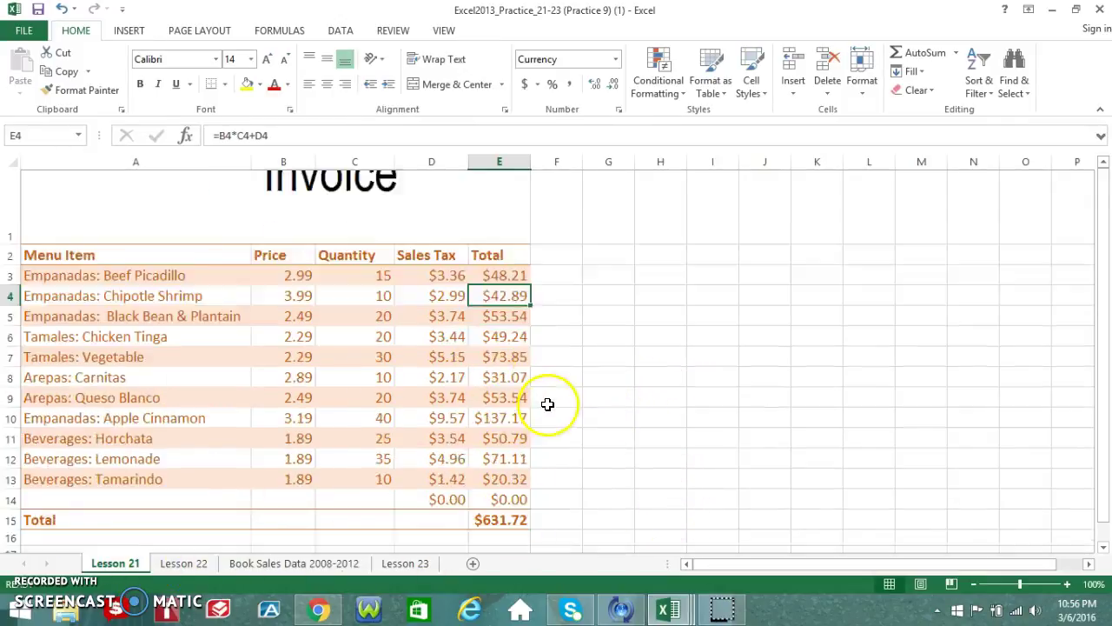
scroll(546, 405, "up", 2)
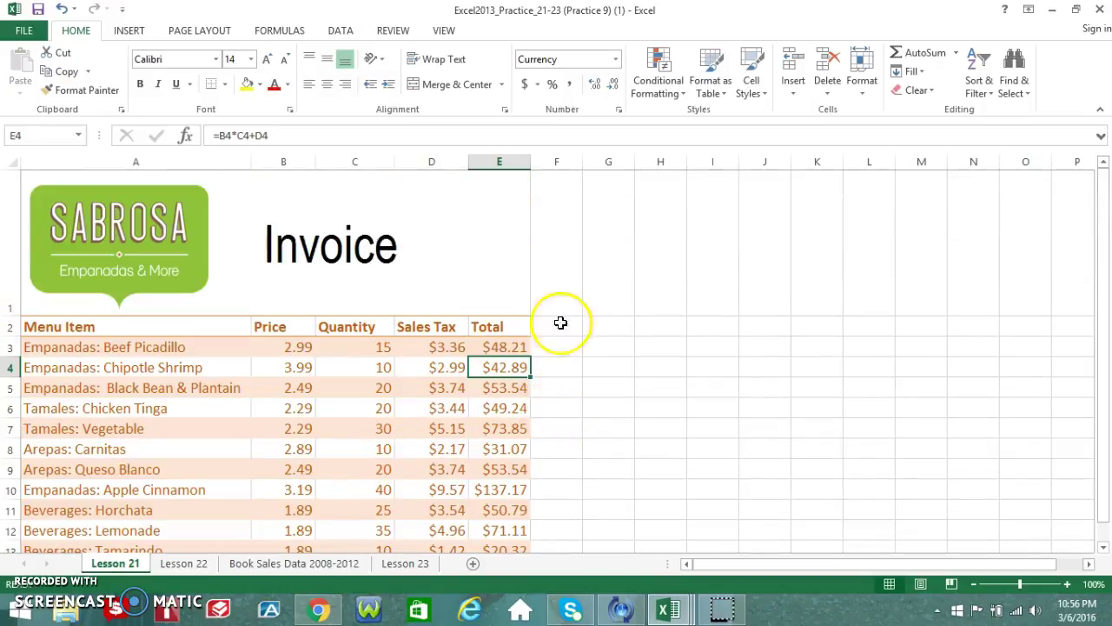
left_click(128, 30)
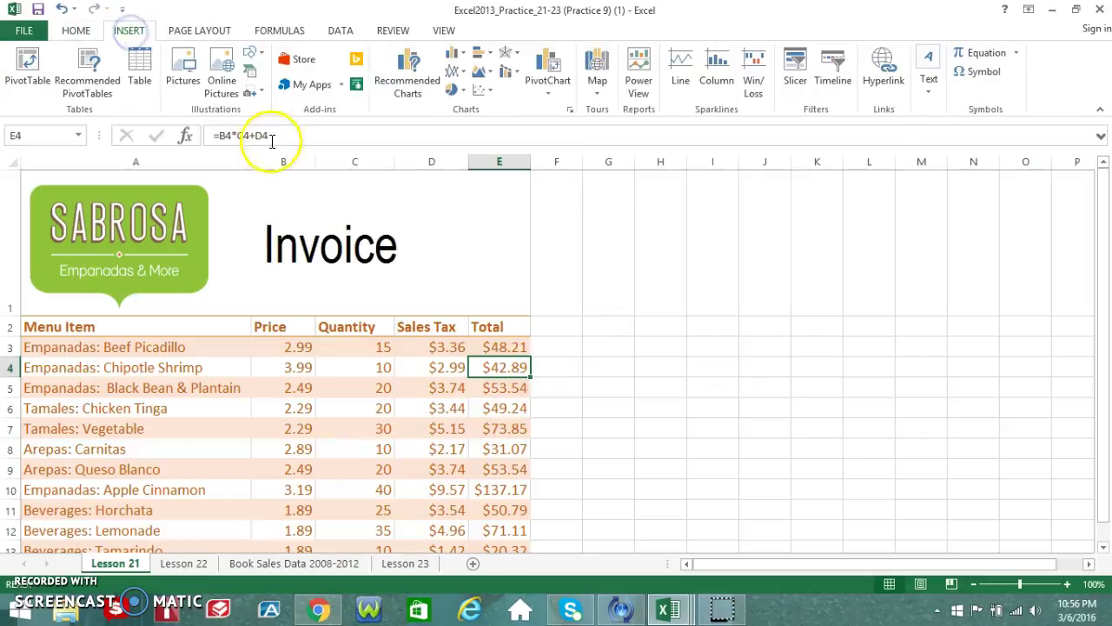
View the Create Table options for the Lesson 21 invoice without applying them, and show the Lesson 22 genre sales table.
left_click(139, 80)
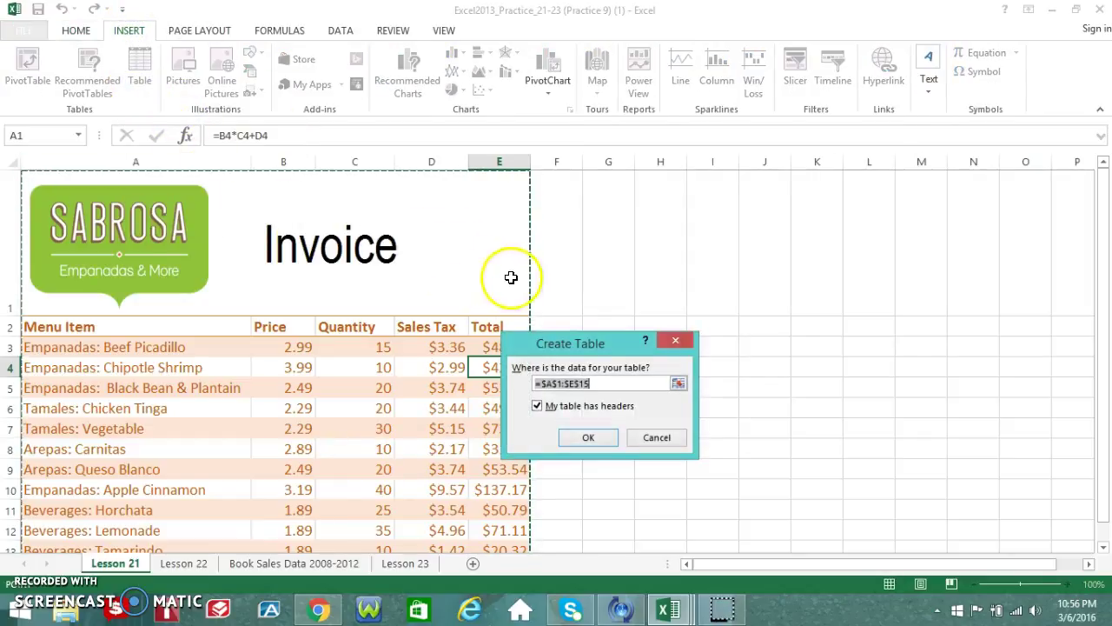
left_click(654, 437)
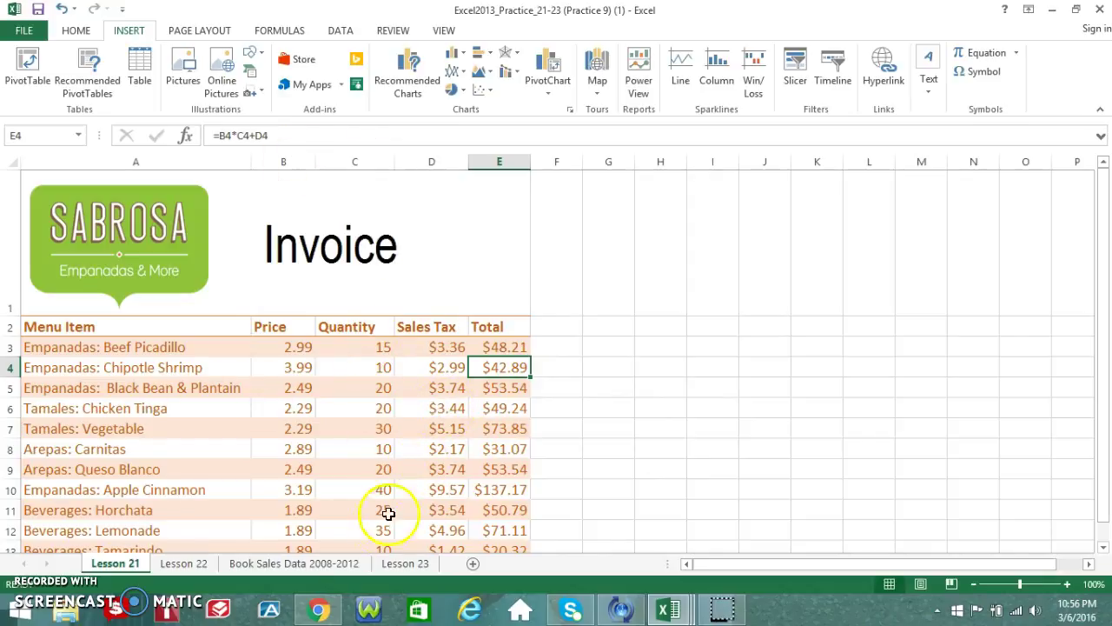
left_click(169, 565)
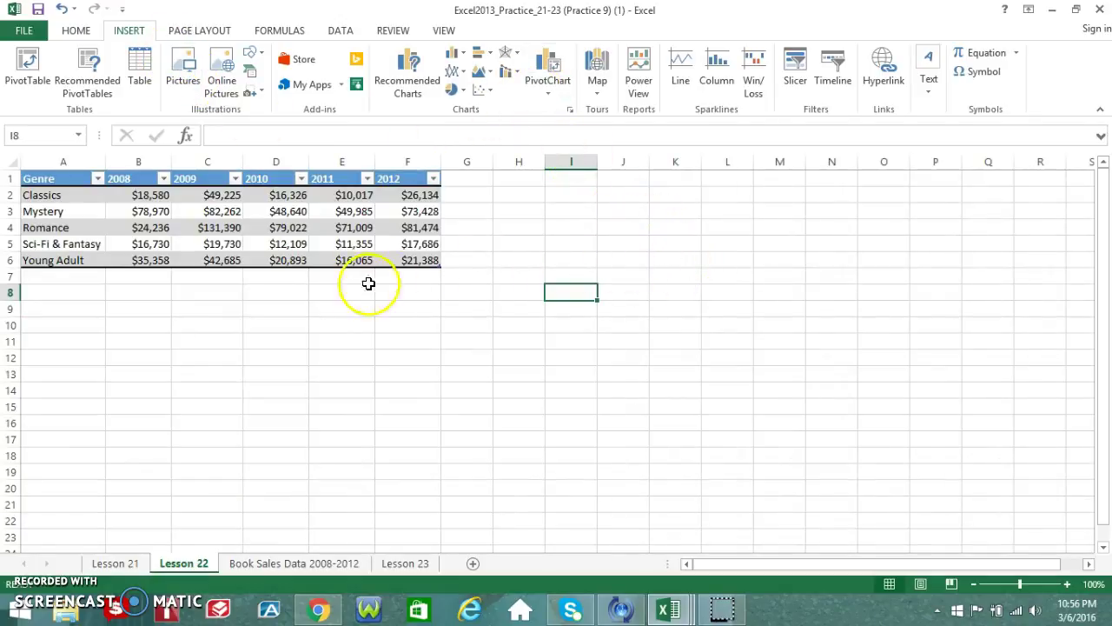
Review the column chart on the Book Sales Data 2008-2012 sheet and the design and formatting options available for it.
left_click(306, 565)
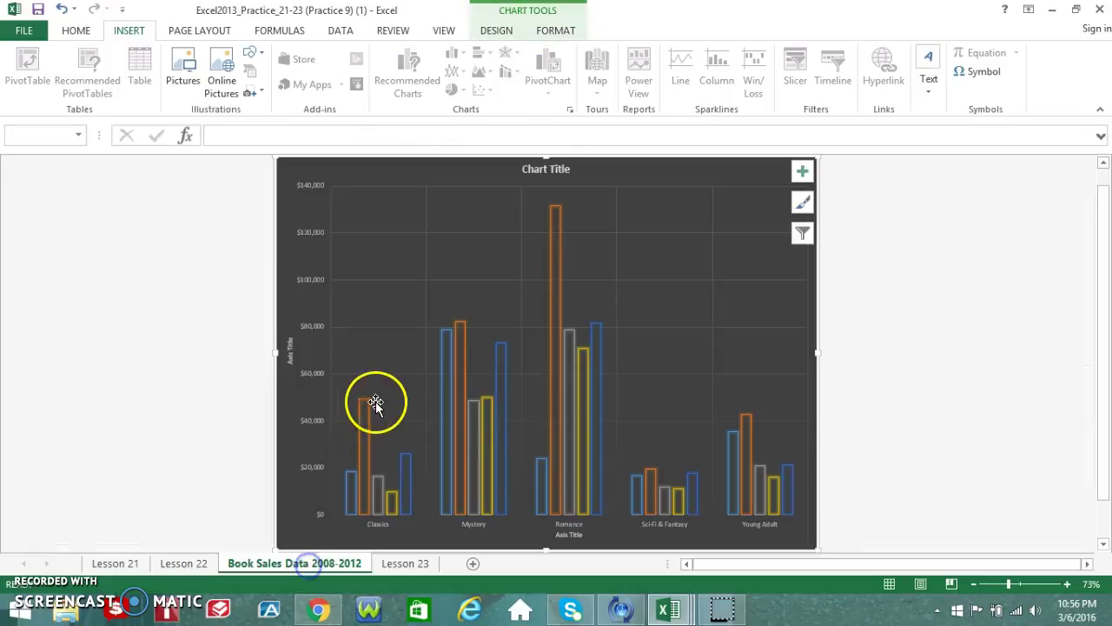
scroll(352, 278, "up", 1)
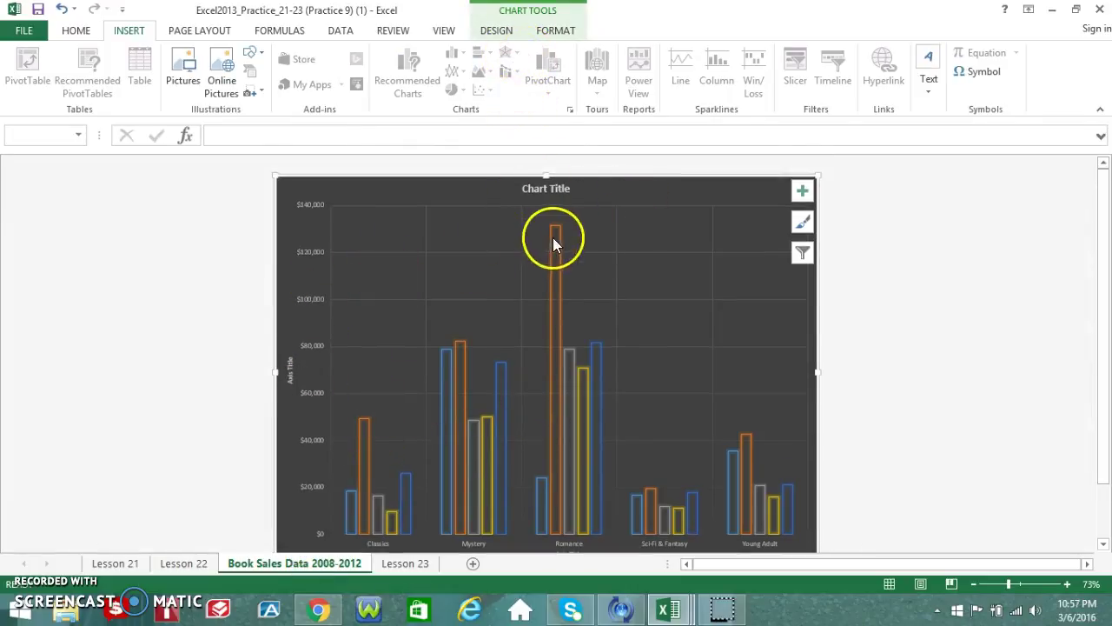
left_click(497, 31)
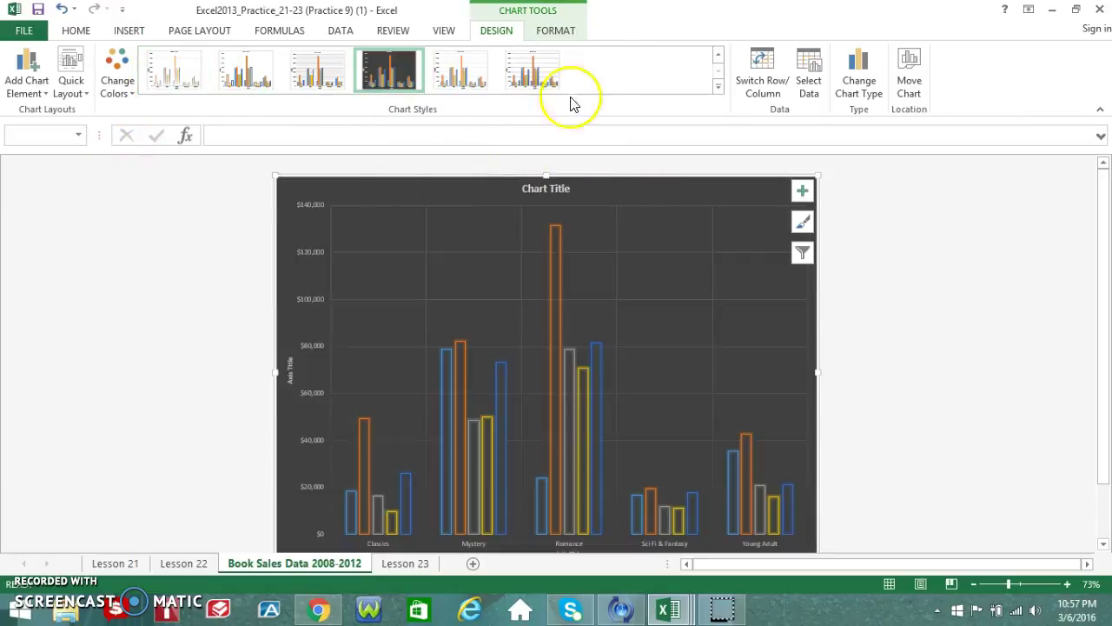
left_click(556, 33)
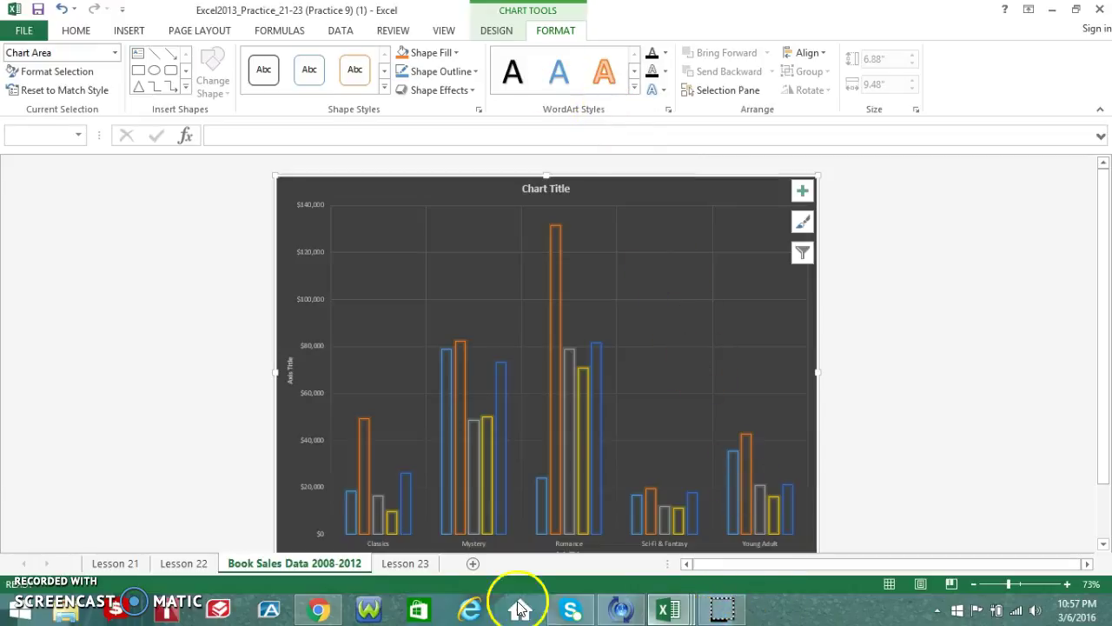
Review the Lesson 23 Westbrook Parker sales data with its column H sparklines and the available sparkline types.
left_click(388, 563)
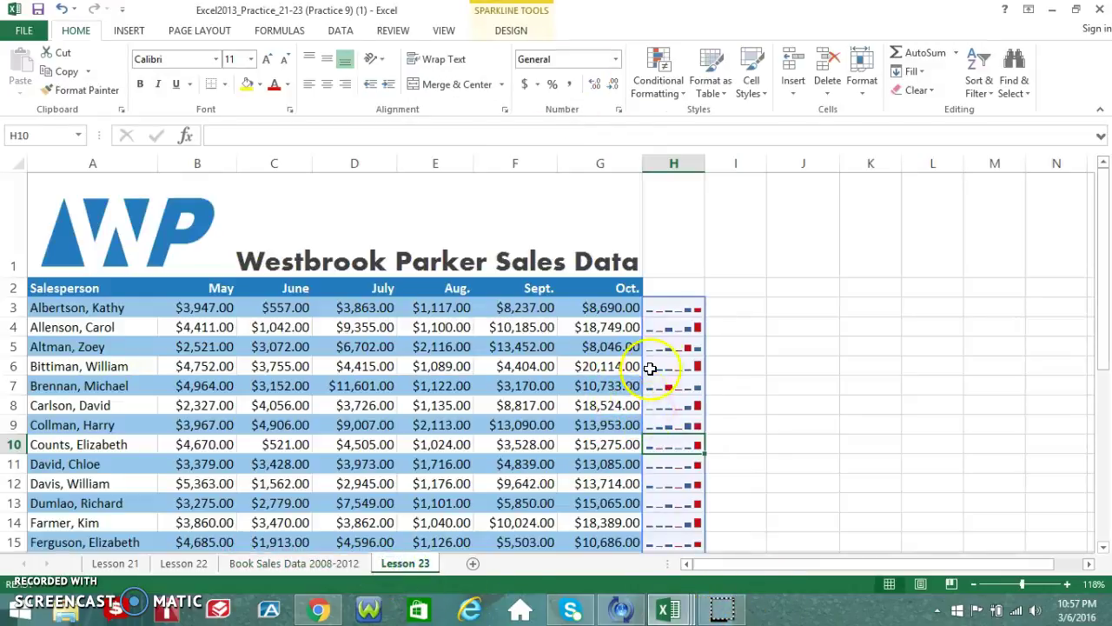
left_click(128, 30)
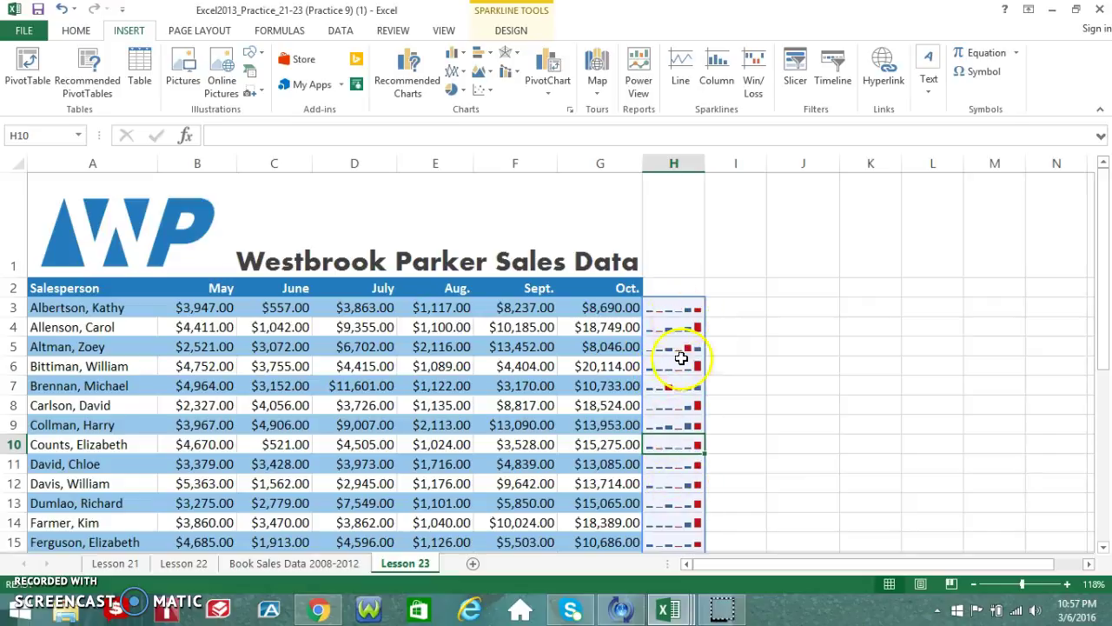
scroll(773, 410, "down", 3)
scroll(770, 411, "up", 3)
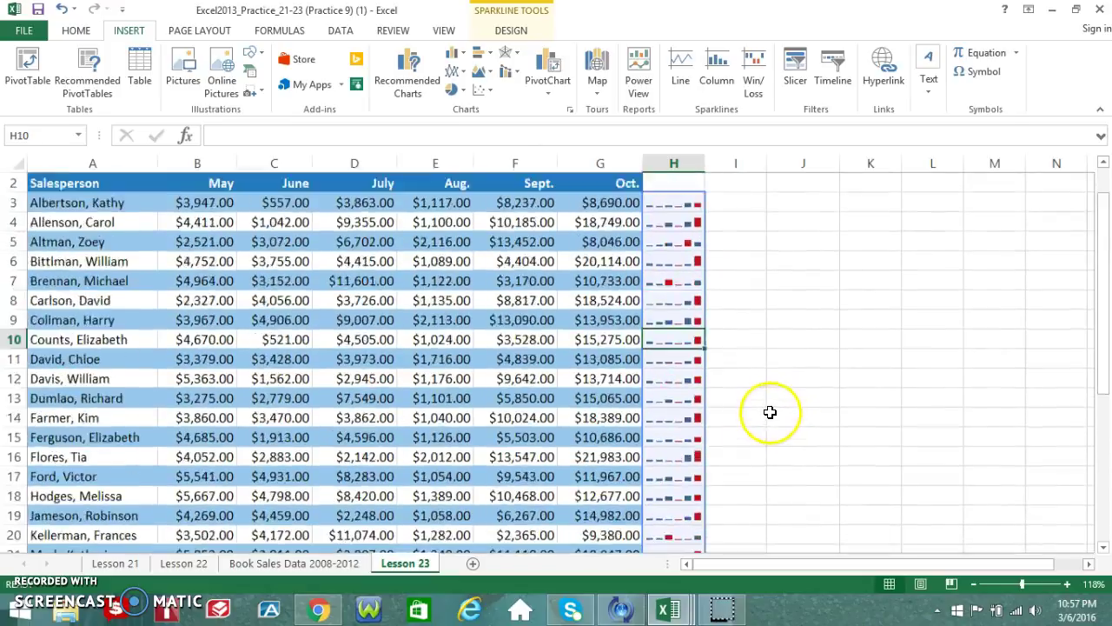
scroll(769, 412, "up", 1)
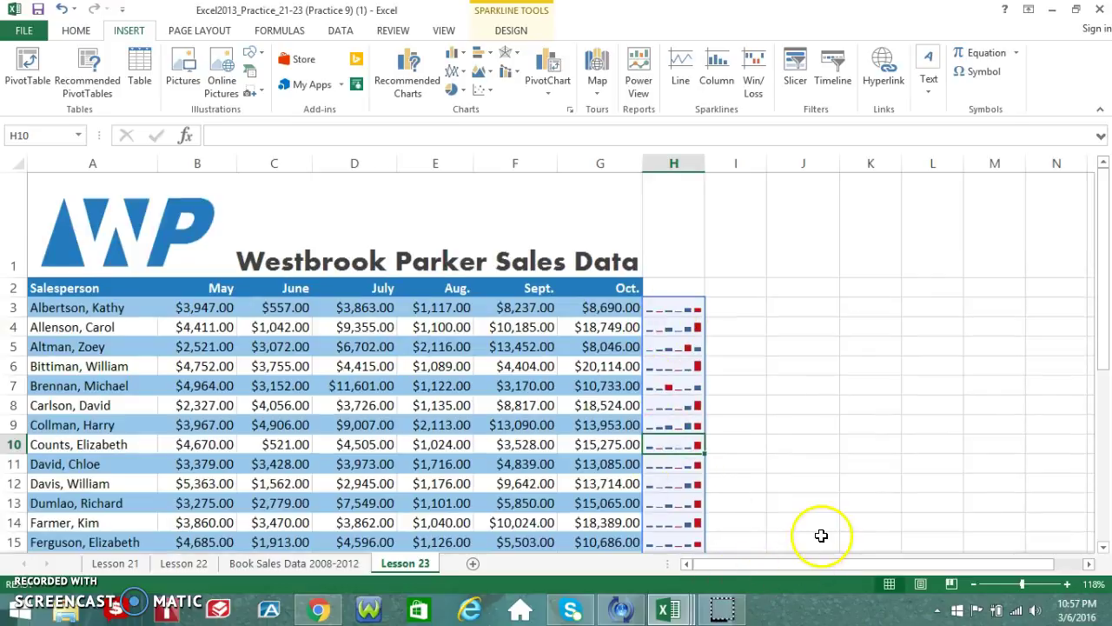